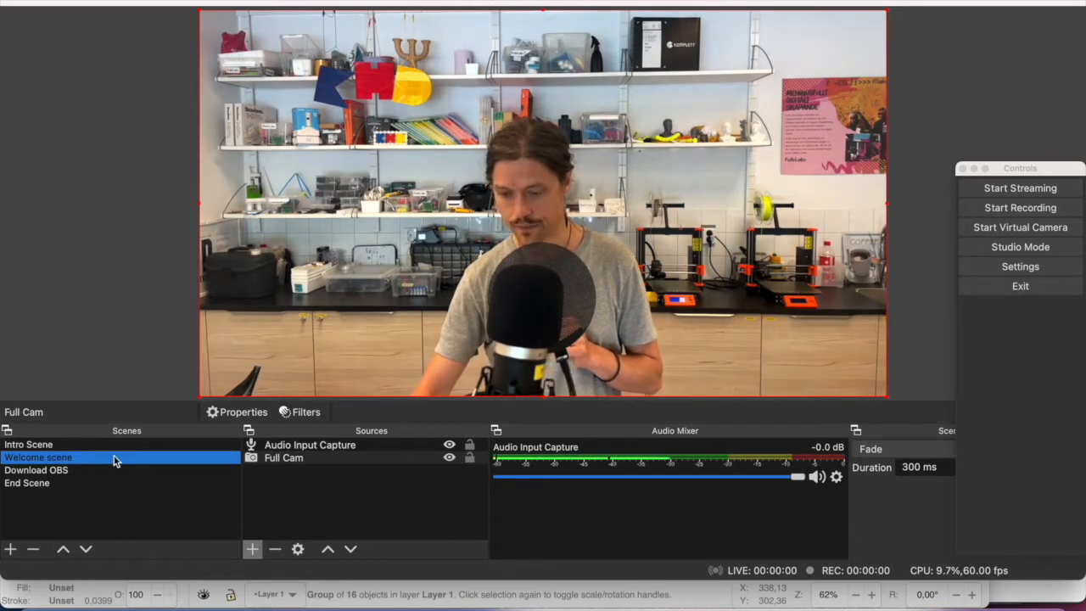
# Preview the Download OBS and End Scene scenes, and return to Download OBS.
pyautogui.click(72, 464)
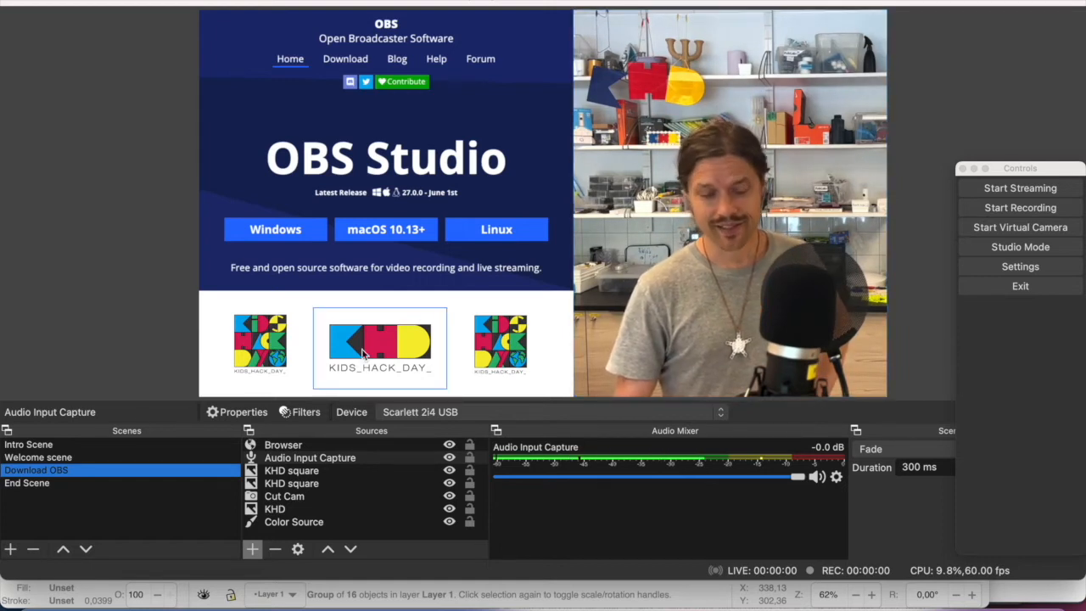
pyautogui.click(38, 485)
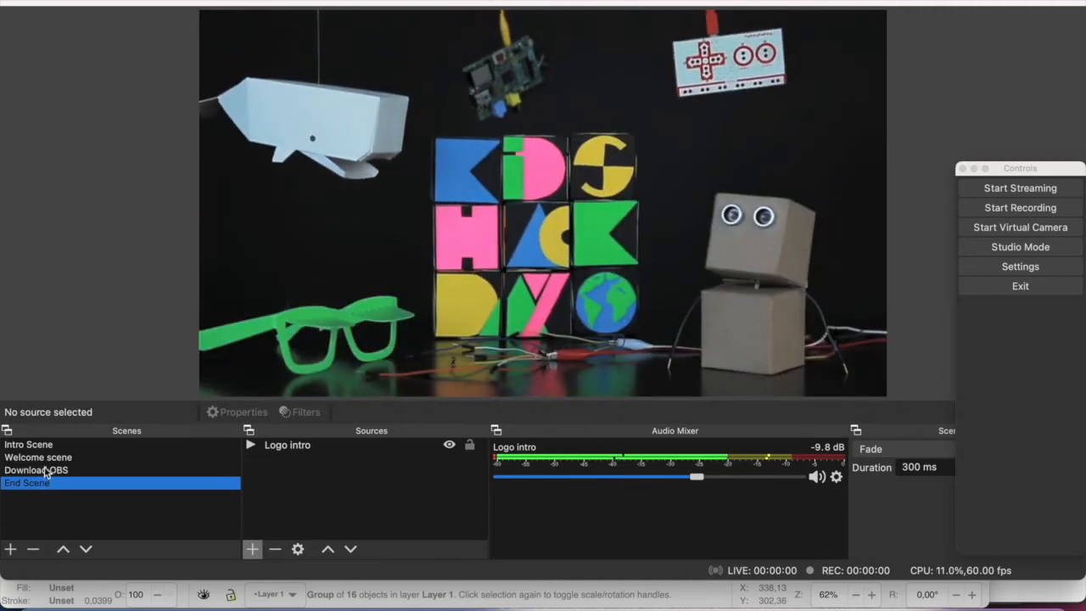
pyautogui.click(42, 471)
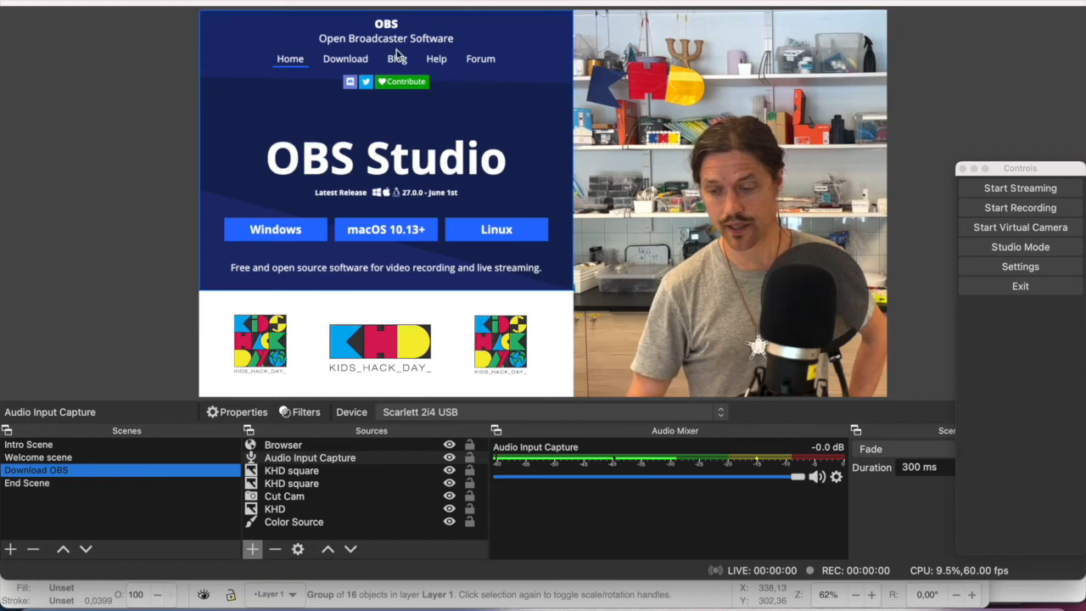
# Create a new scene collection named "My first test", keeping only its default scene.
pyautogui.click(246, 2)
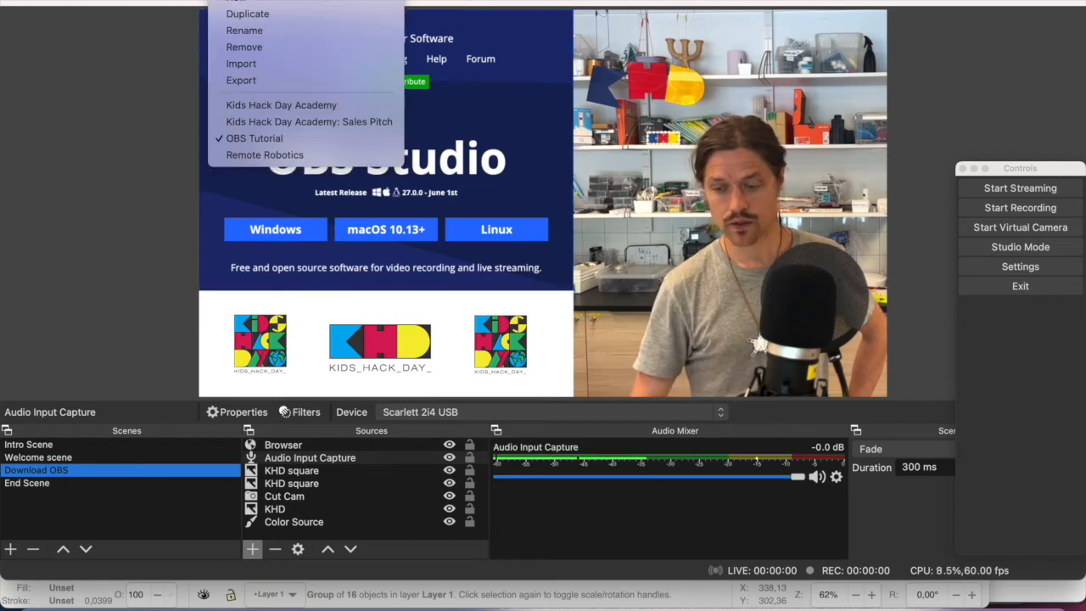
pyautogui.click(249, 4)
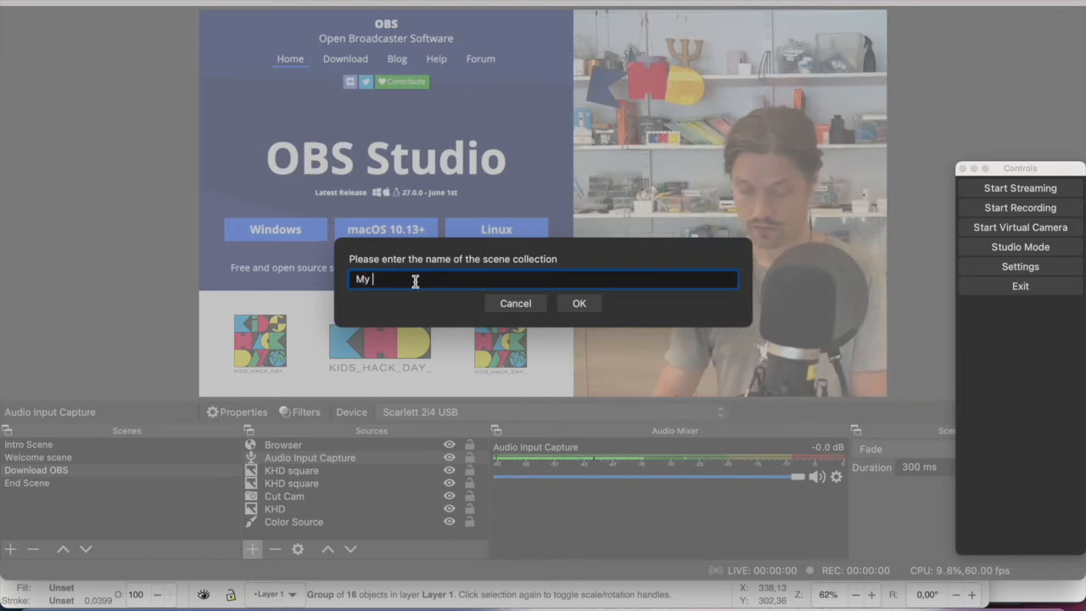
pyautogui.write('My first test')
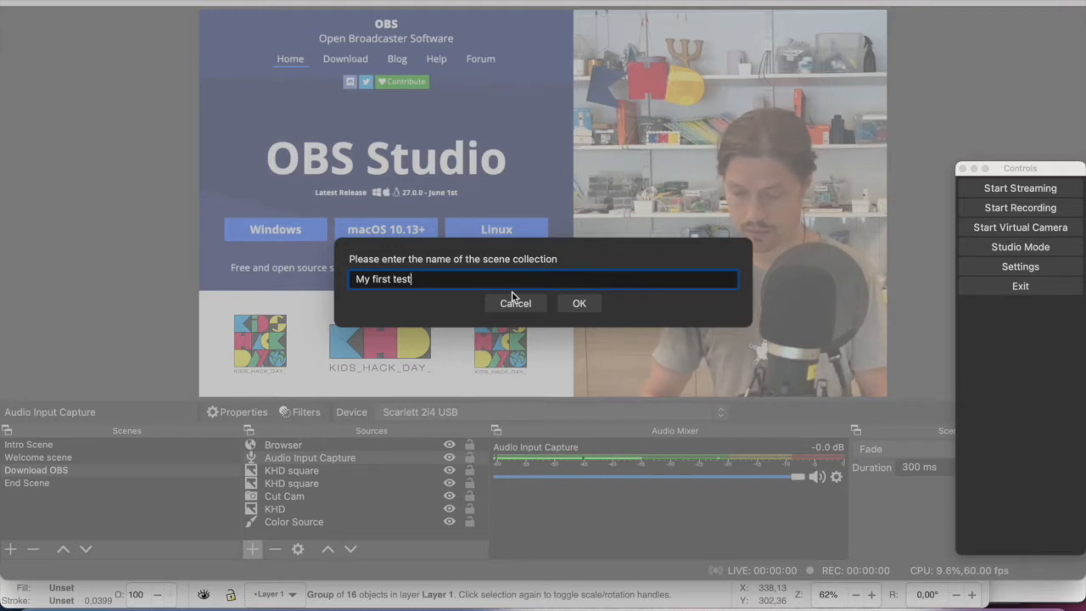
pyautogui.click(579, 303)
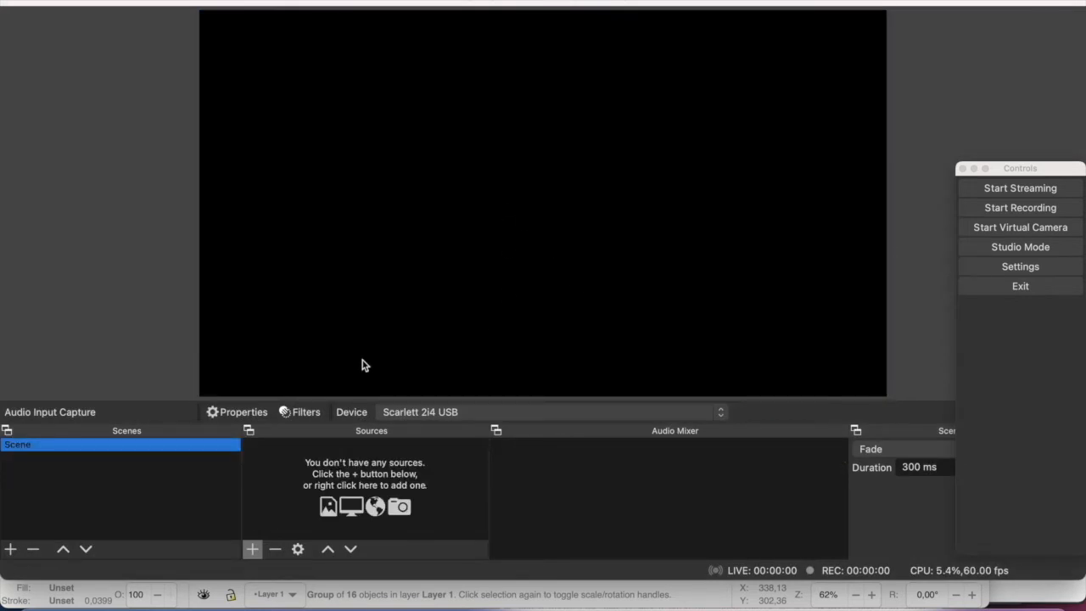
pyautogui.click(12, 549)
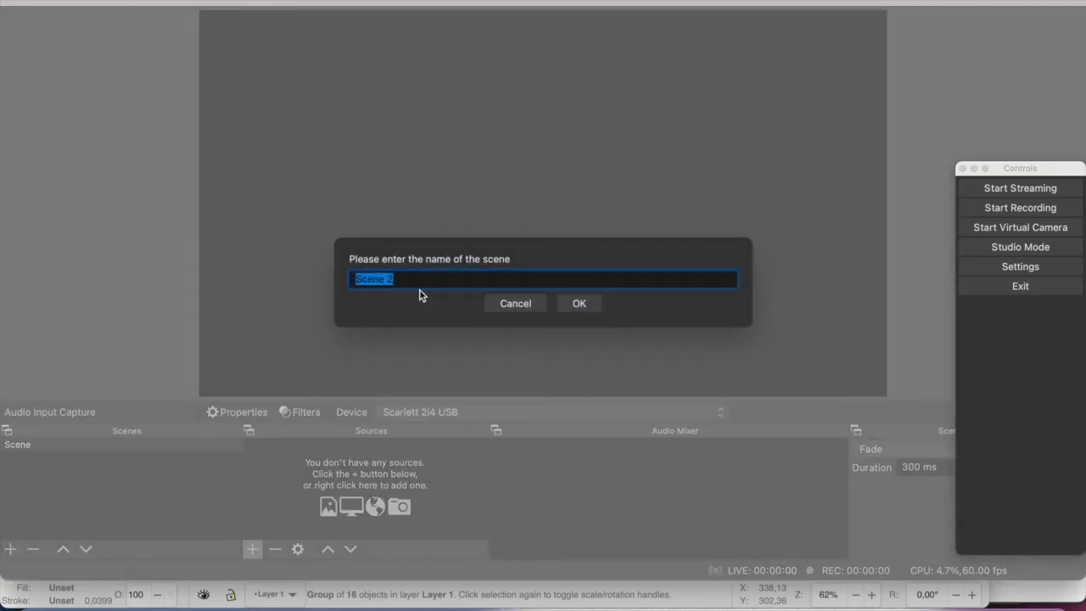
pyautogui.click(516, 304)
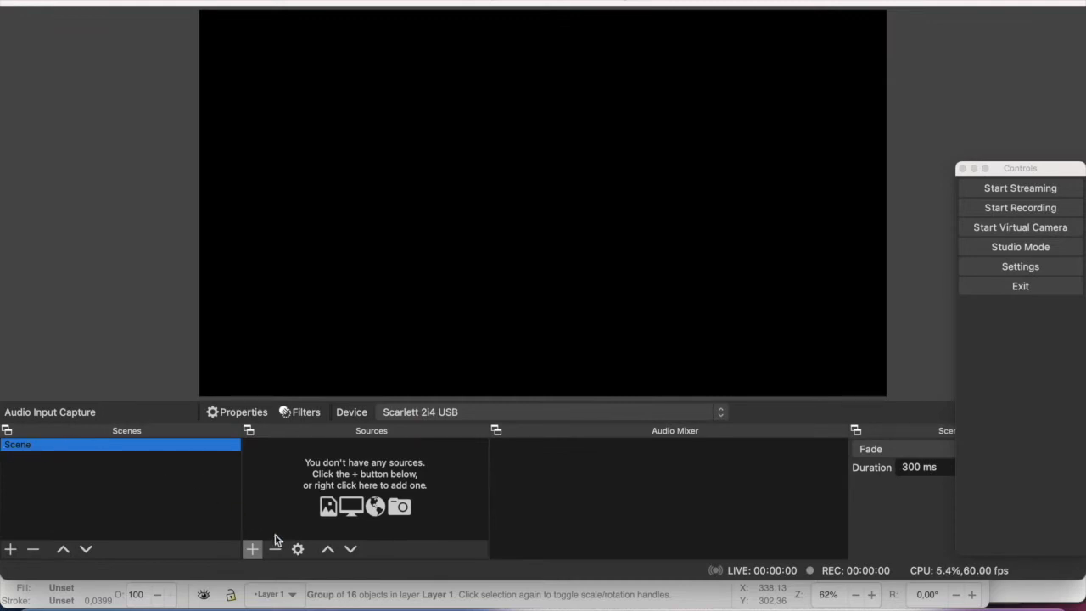
# Add a Video Capture Device source using Iriun Webcam to the default scene, and enlarge its image to fill the canvas.
pyautogui.click(253, 550)
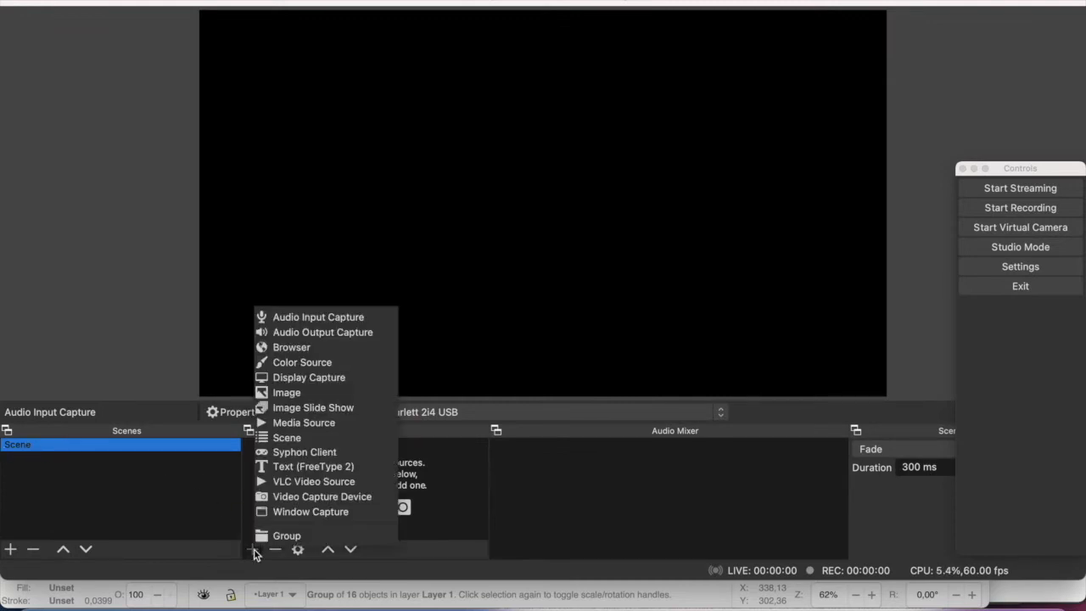
pyautogui.click(319, 499)
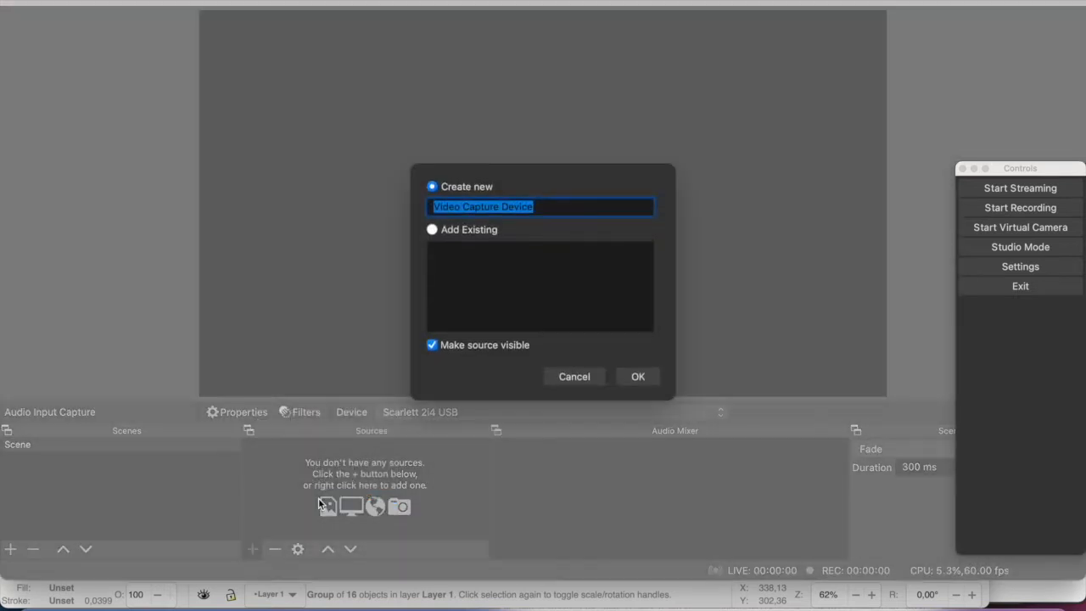
pyautogui.click(639, 377)
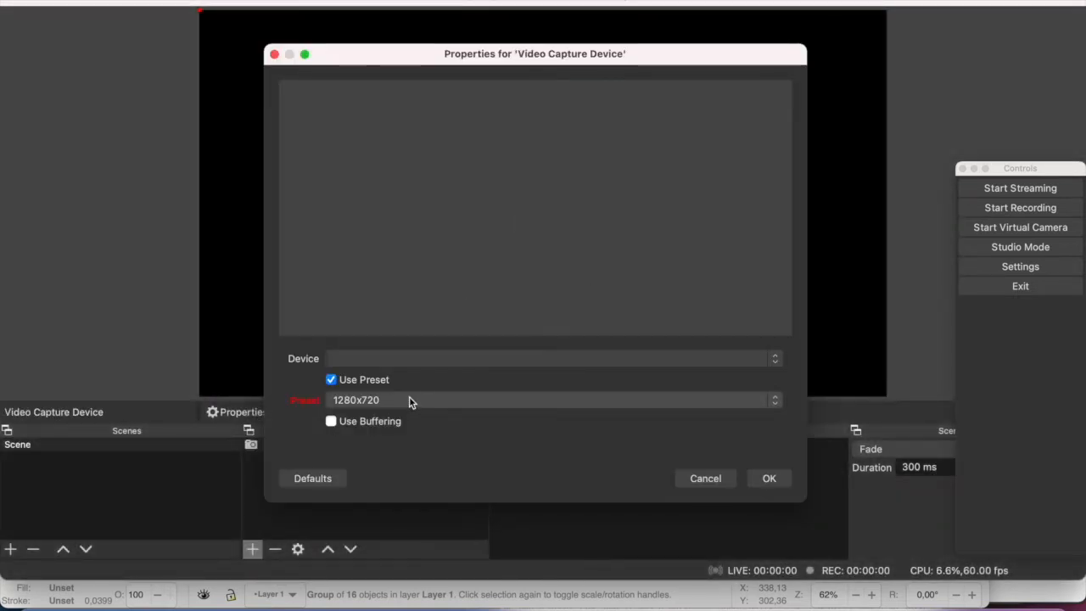
pyautogui.click(383, 358)
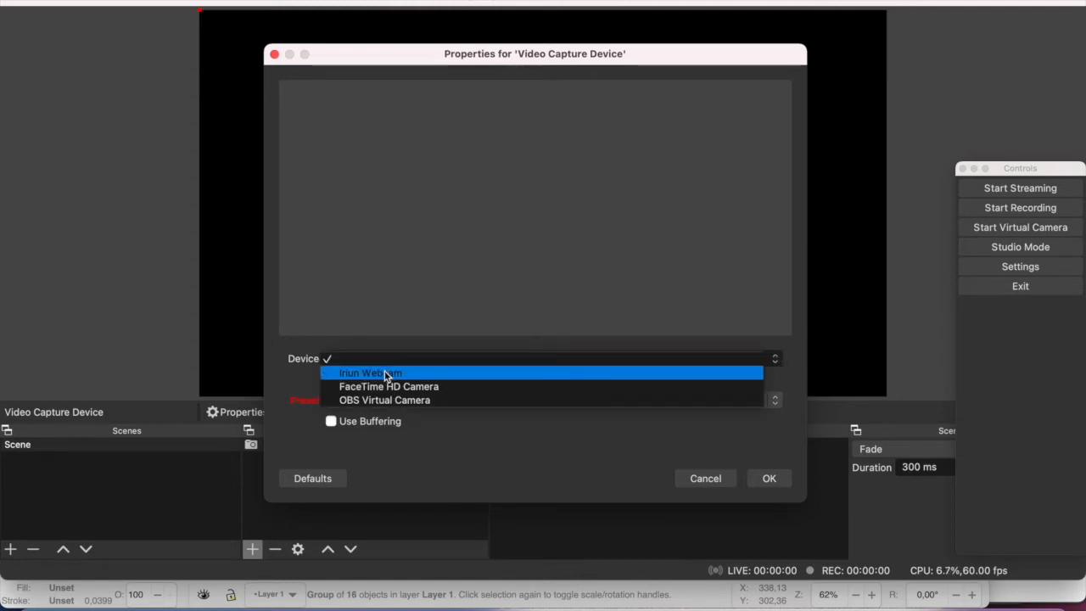
pyautogui.click(386, 374)
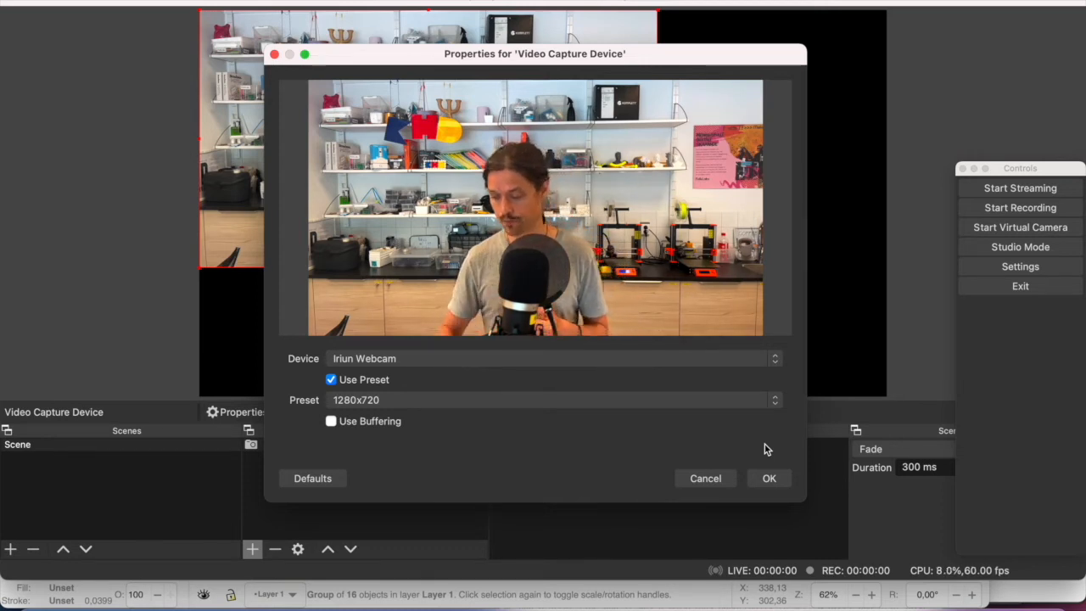
pyautogui.click(768, 479)
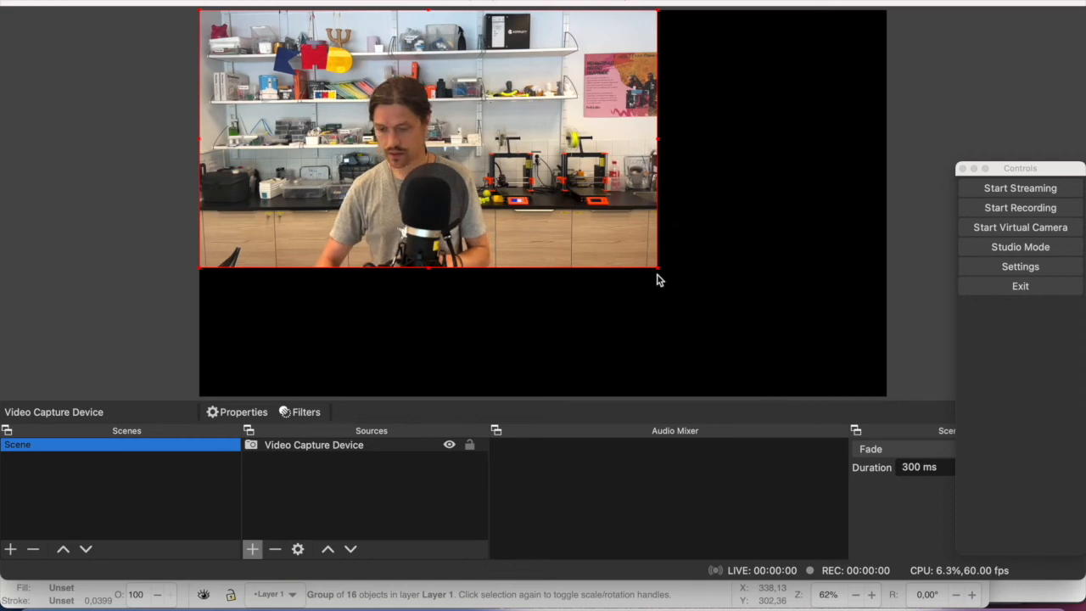
pyautogui.moveTo(658, 268); pyautogui.dragTo(885, 394)
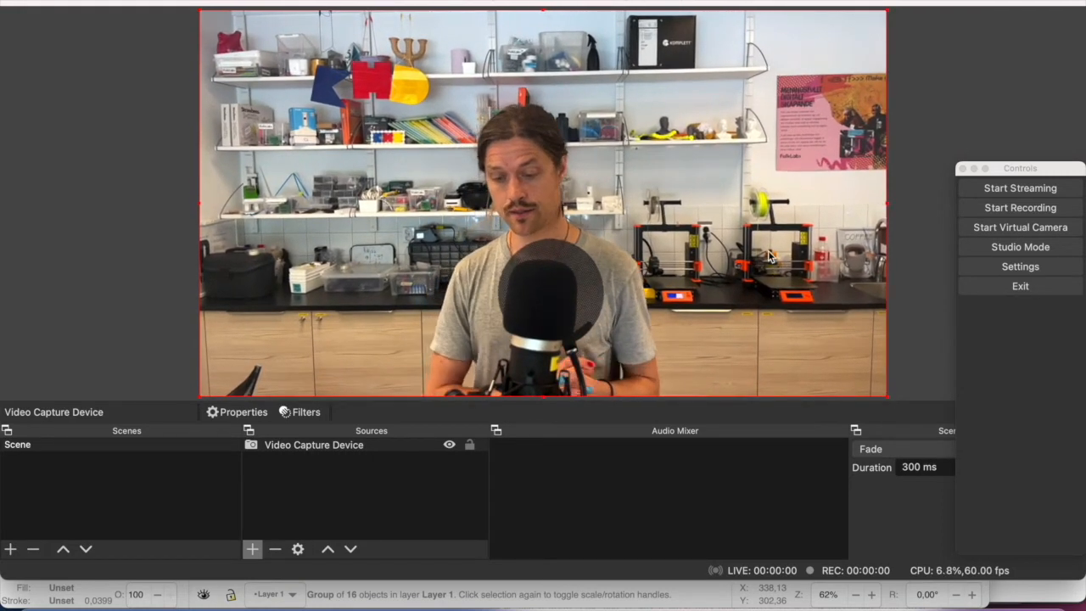
# Add a scene named "Intro animation" and switch to the camera scene and back to compare them.
pyautogui.click(48, 448)
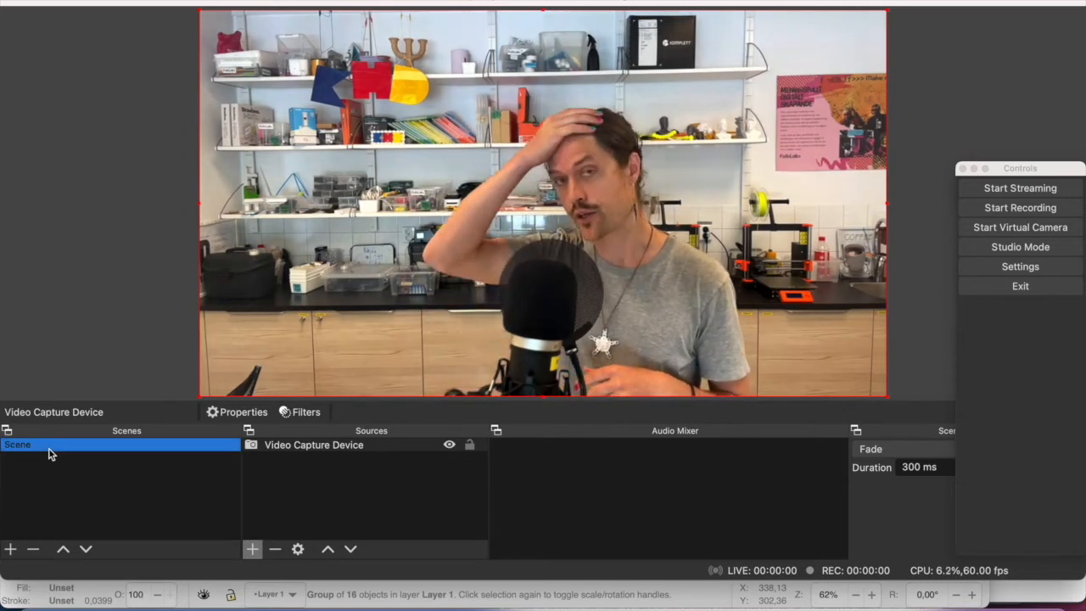
pyautogui.click(10, 548)
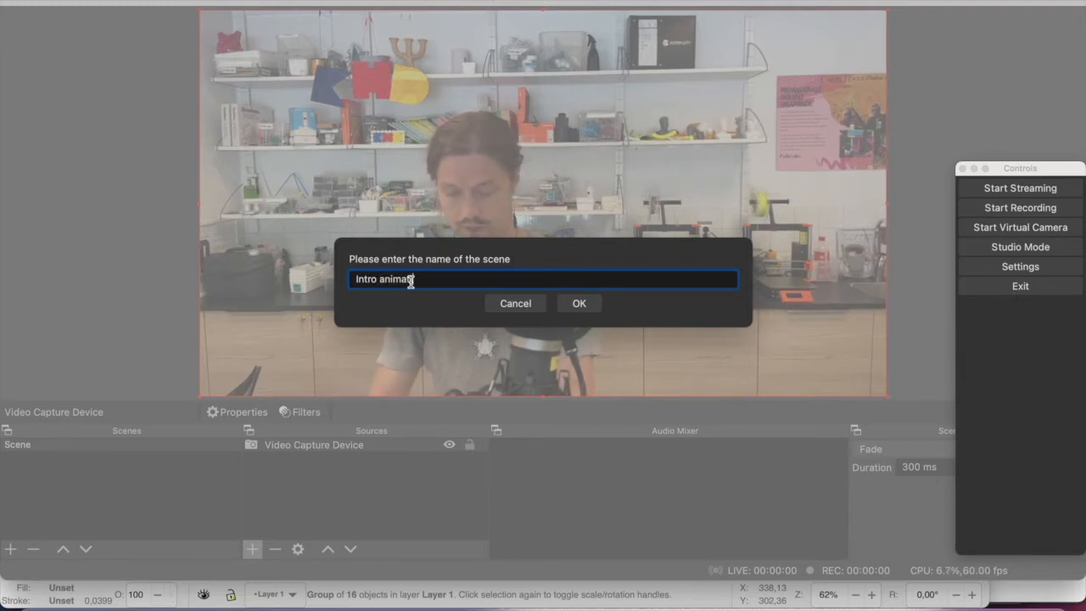
pyautogui.write('Intro animation')
pyautogui.click(579, 304)
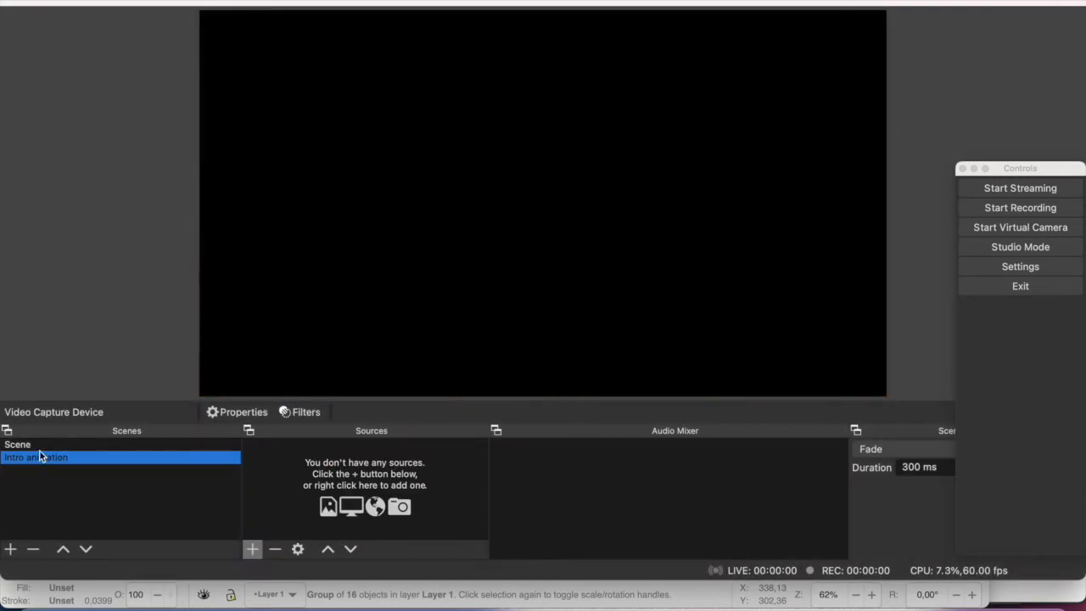
pyautogui.click(41, 448)
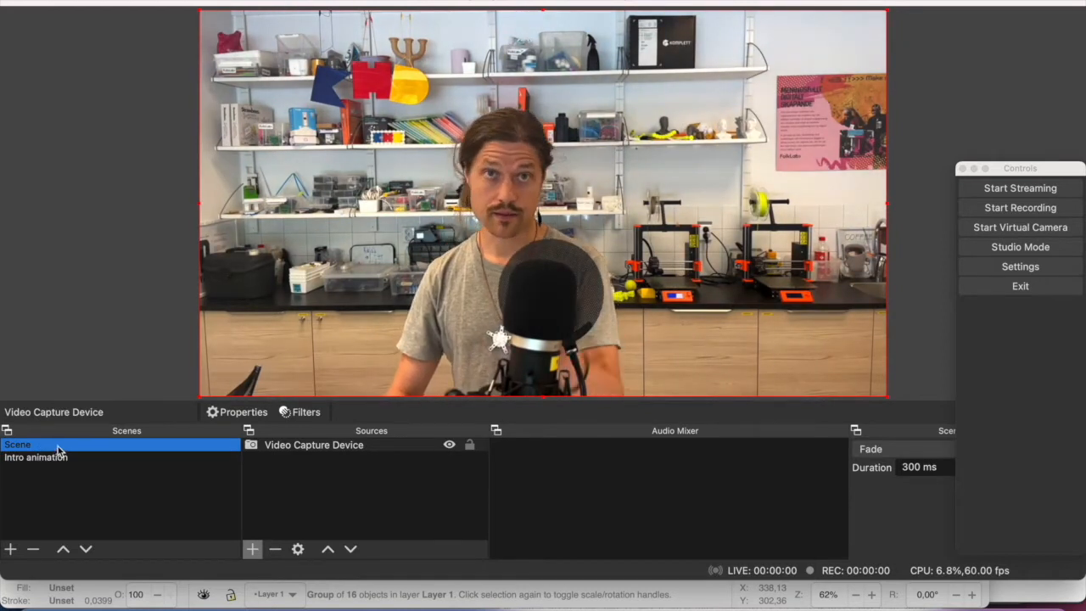
pyautogui.click(60, 458)
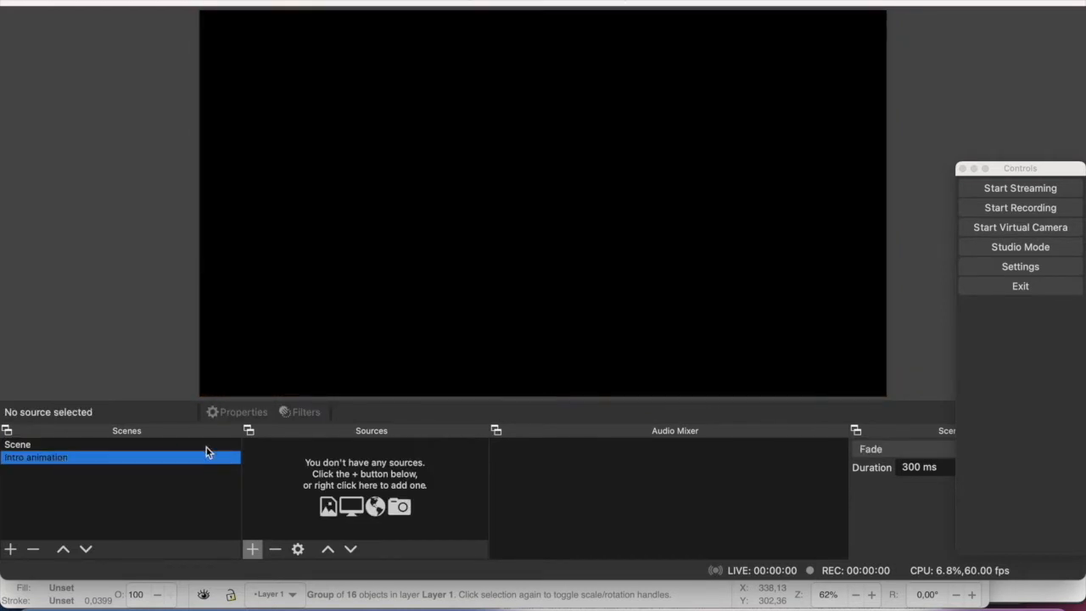
# Add a new Media Source named "Intro video" to the Intro animation scene.
pyautogui.click(253, 549)
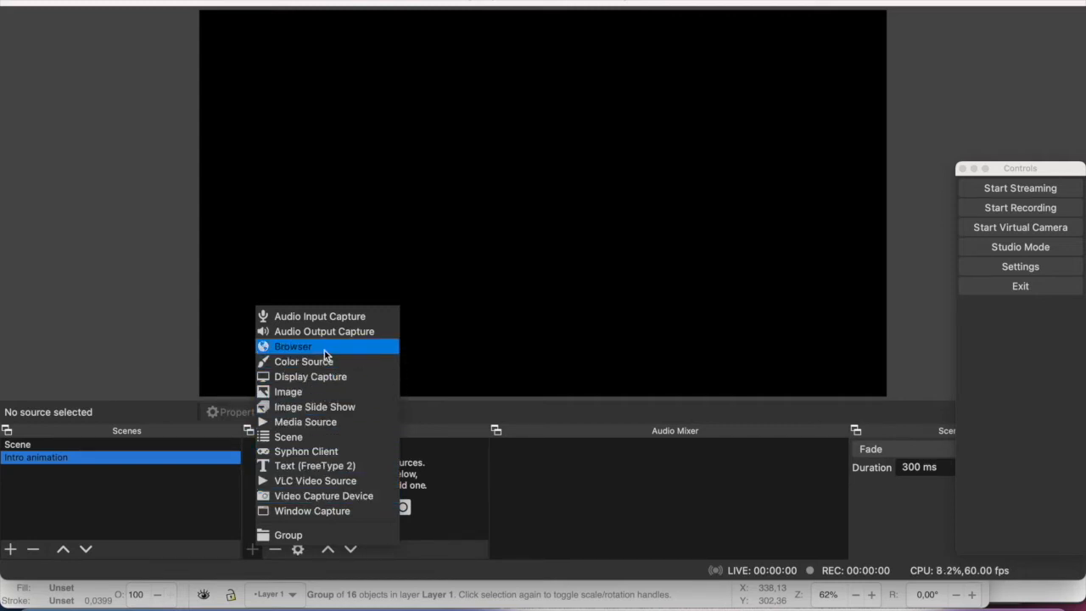
pyautogui.click(321, 421)
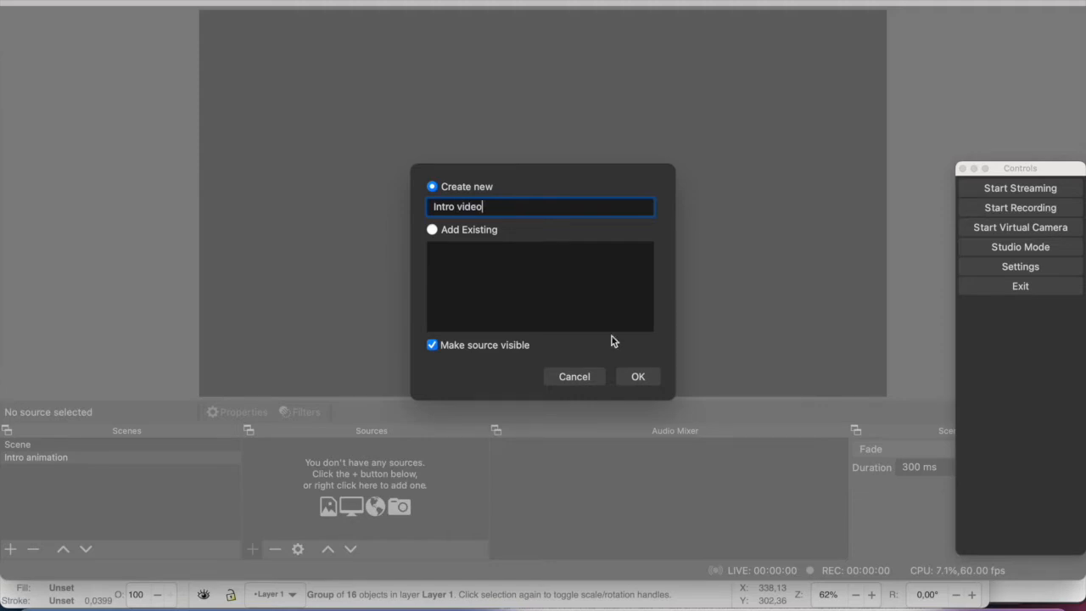
pyautogui.click(638, 377)
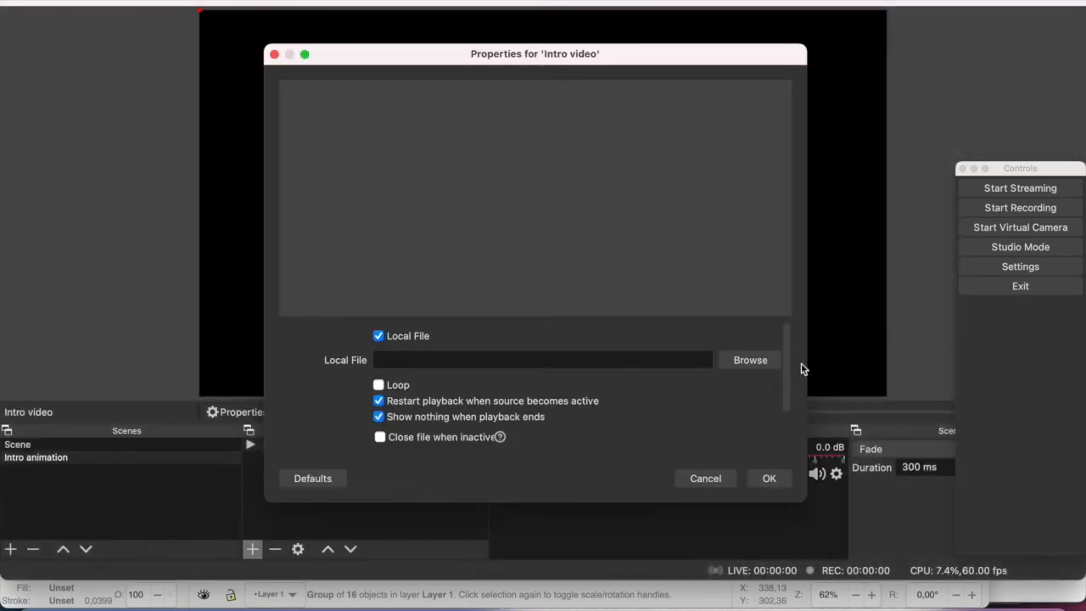
# Search for "KHD intro", load Intro_KHD (Converted).mov as the source's local file, and enlarge the video to fill the canvas.
pyautogui.click(750, 361)
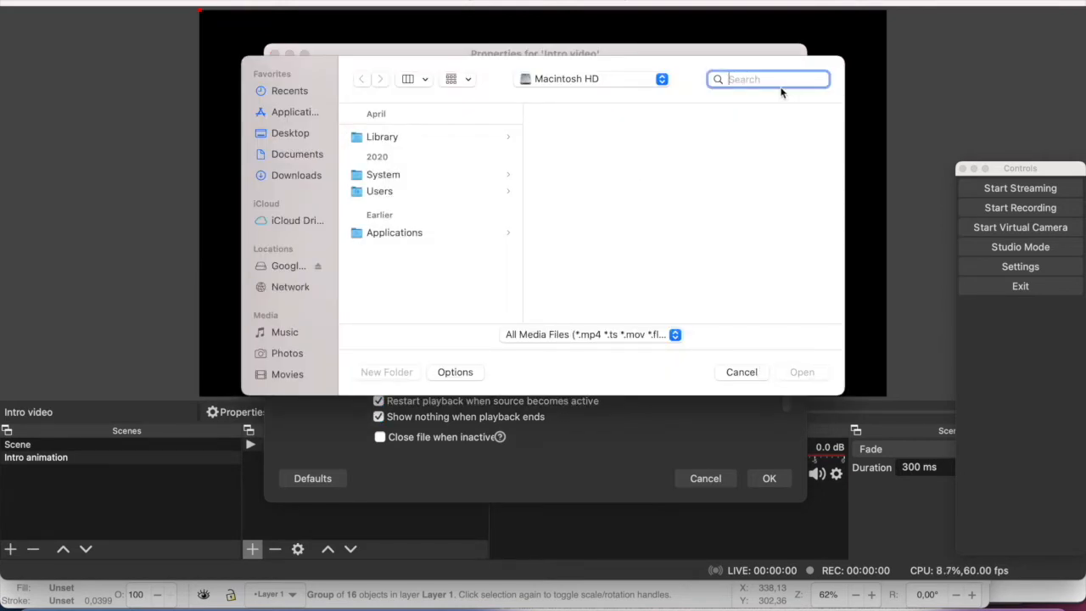
pyautogui.write('KHD intro')
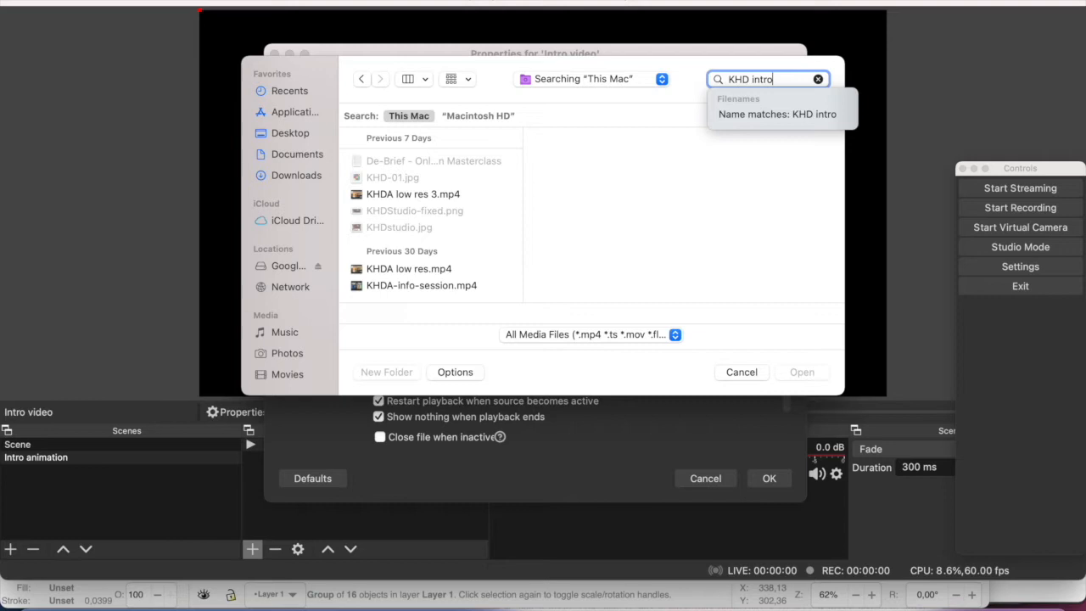
pyautogui.click(426, 200)
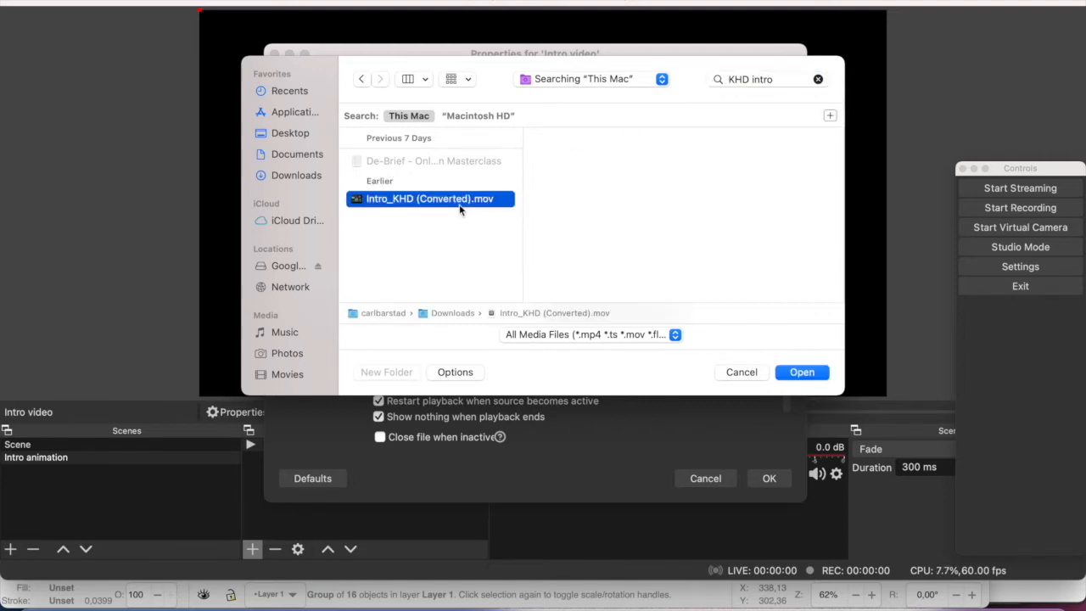
pyautogui.doubleClick(424, 199)
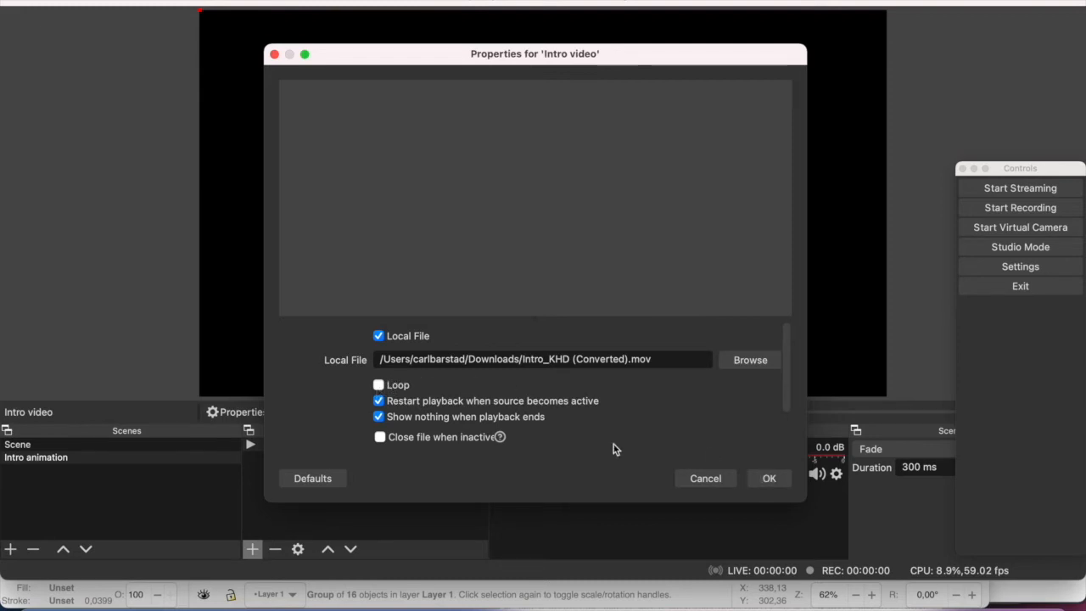
pyautogui.click(769, 481)
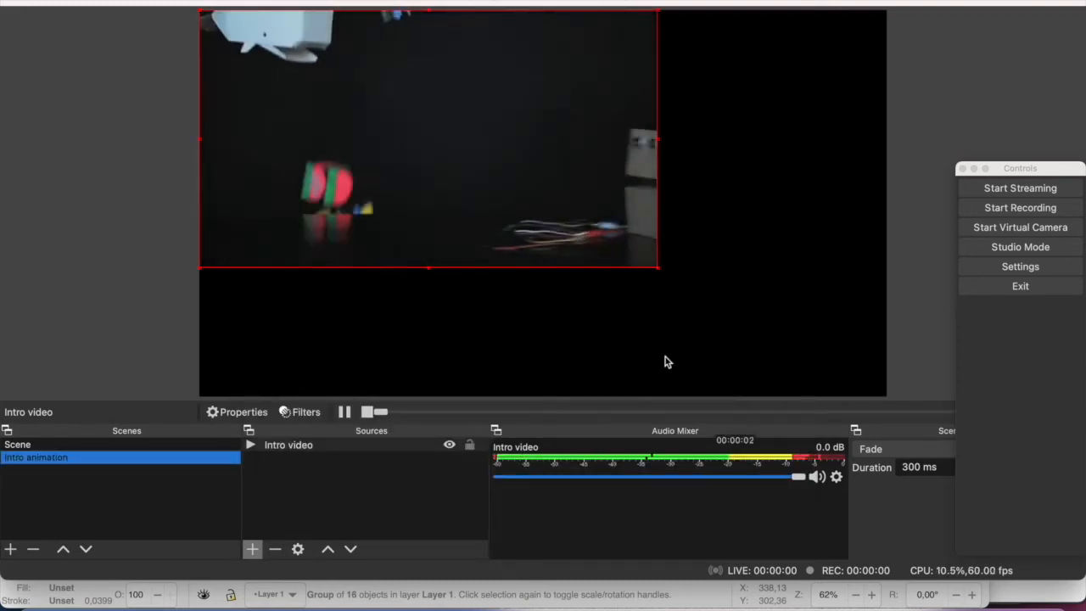
pyautogui.moveTo(656, 267); pyautogui.dragTo(887, 396)
# Move the Intro animation scene above the camera scene and replay the intro video.
pyautogui.click(70, 457)
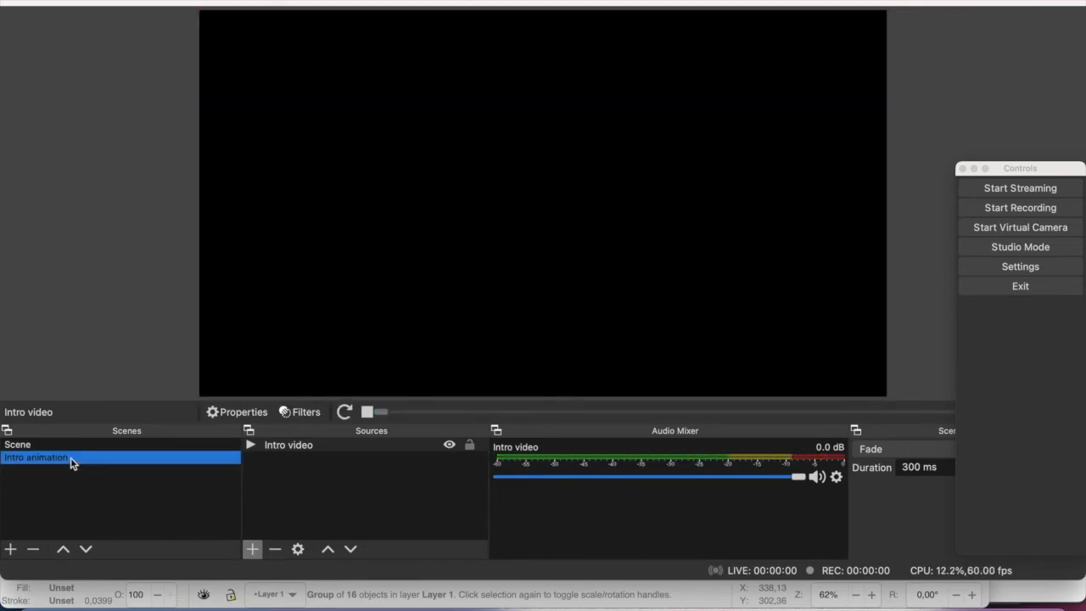
pyautogui.click(63, 550)
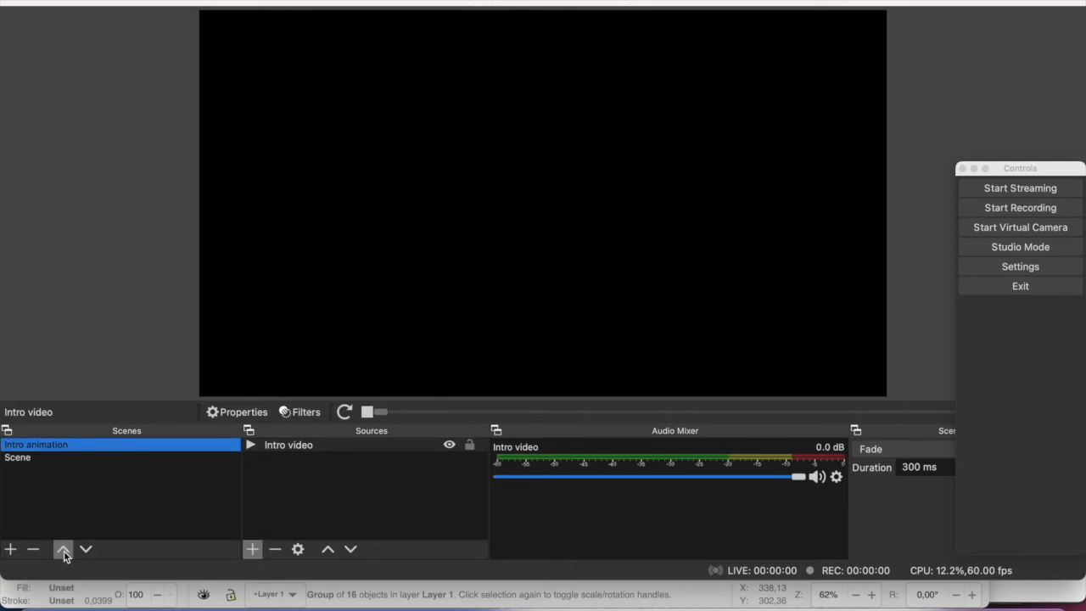
pyautogui.click(345, 412)
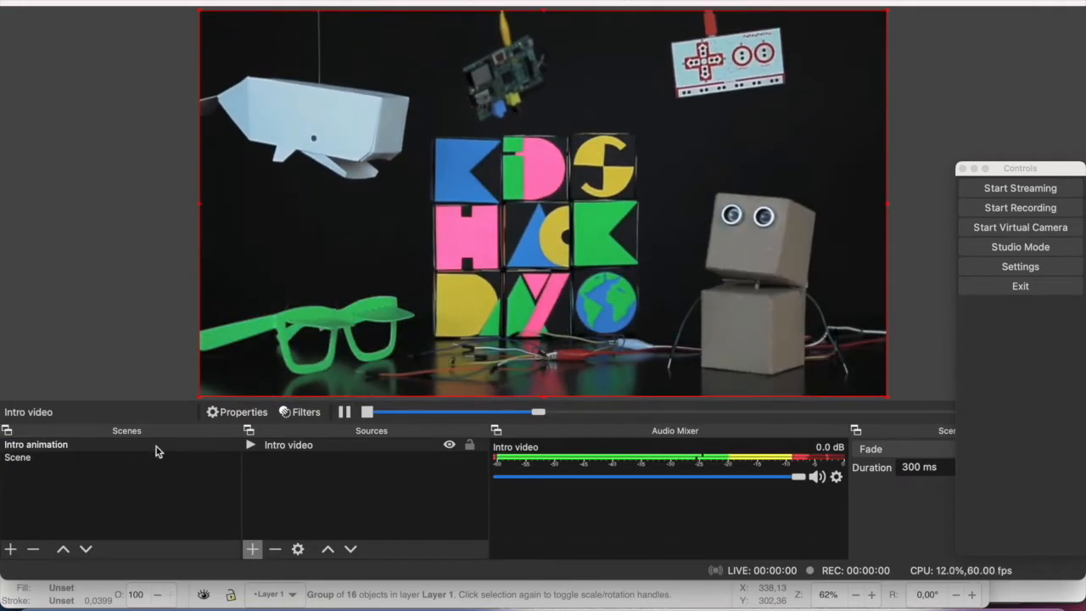
# Test the transition by switching between the Intro animation and camera scenes, ending on the camera scene.
pyautogui.click(156, 444)
pyautogui.press('Down')
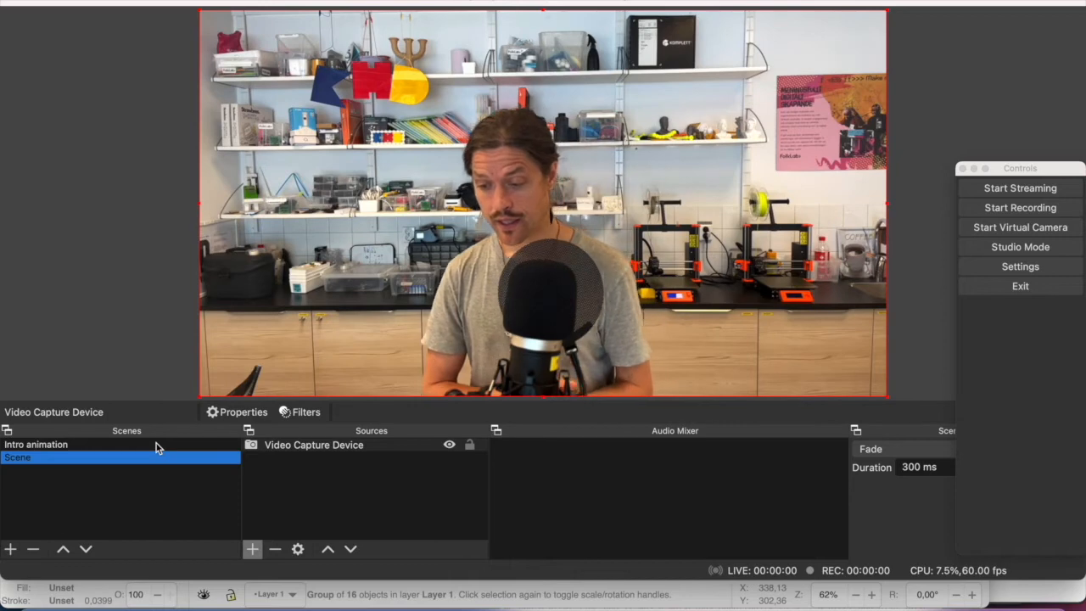
pyautogui.click(115, 445)
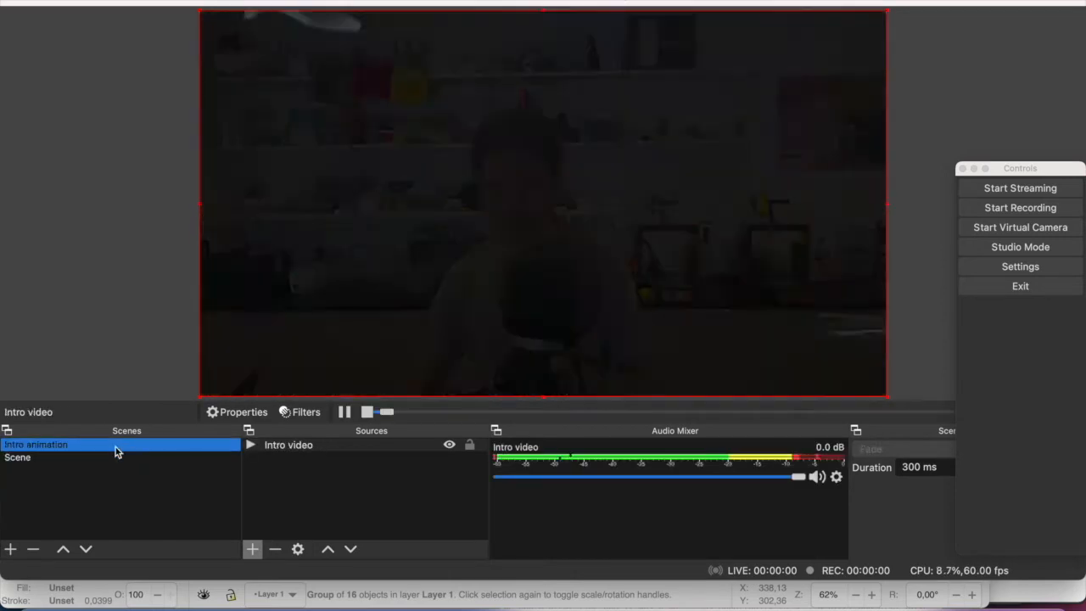
pyautogui.click(104, 457)
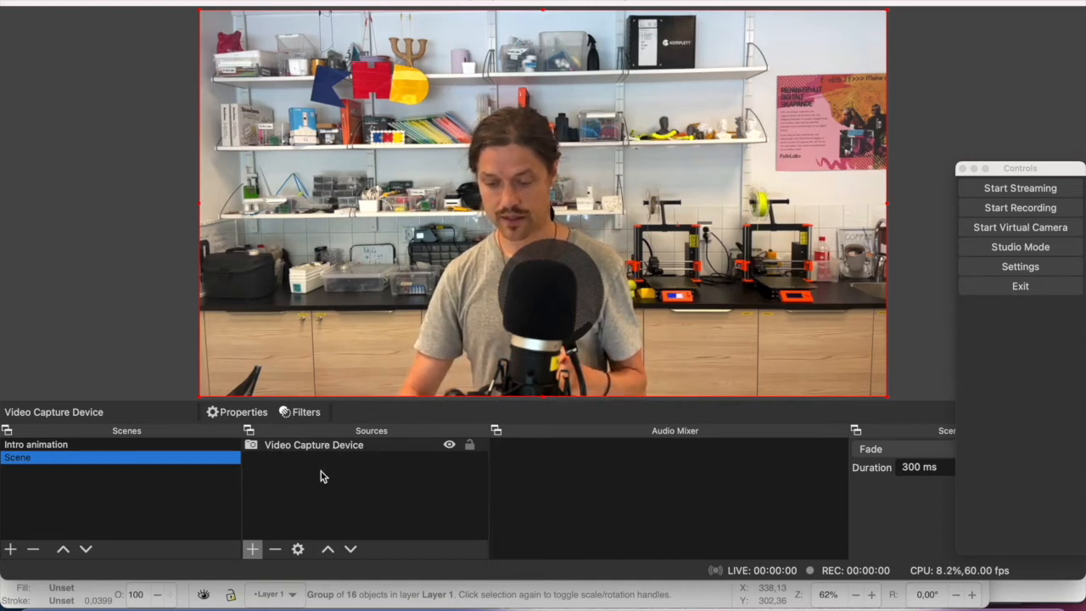
# Add an Image source to the camera scene, search for "KHD" and load KHD-01.jpg as its image file.
pyautogui.click(252, 549)
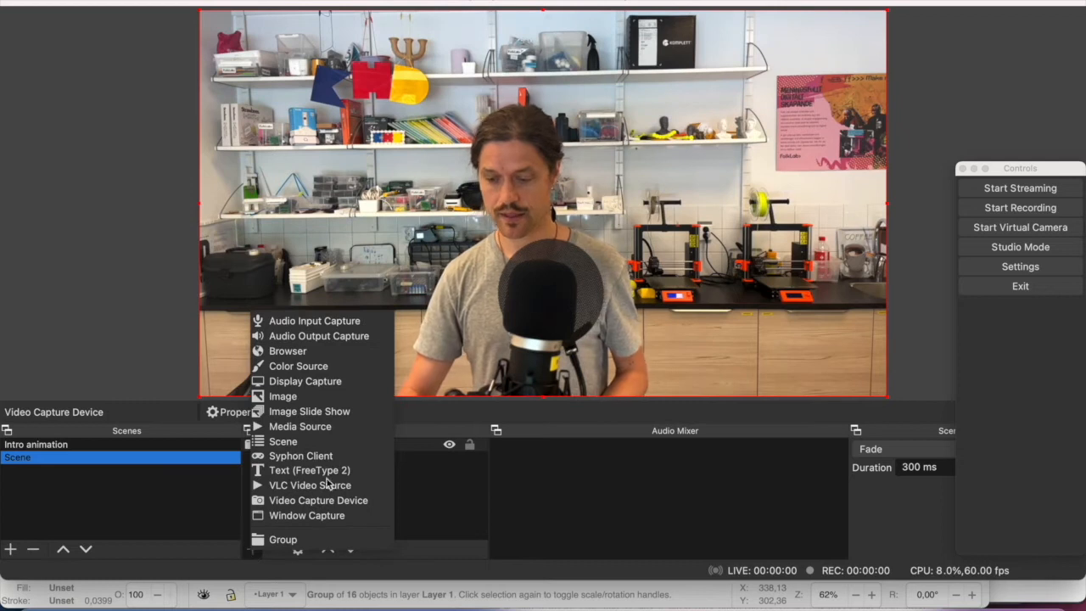
pyautogui.click(320, 397)
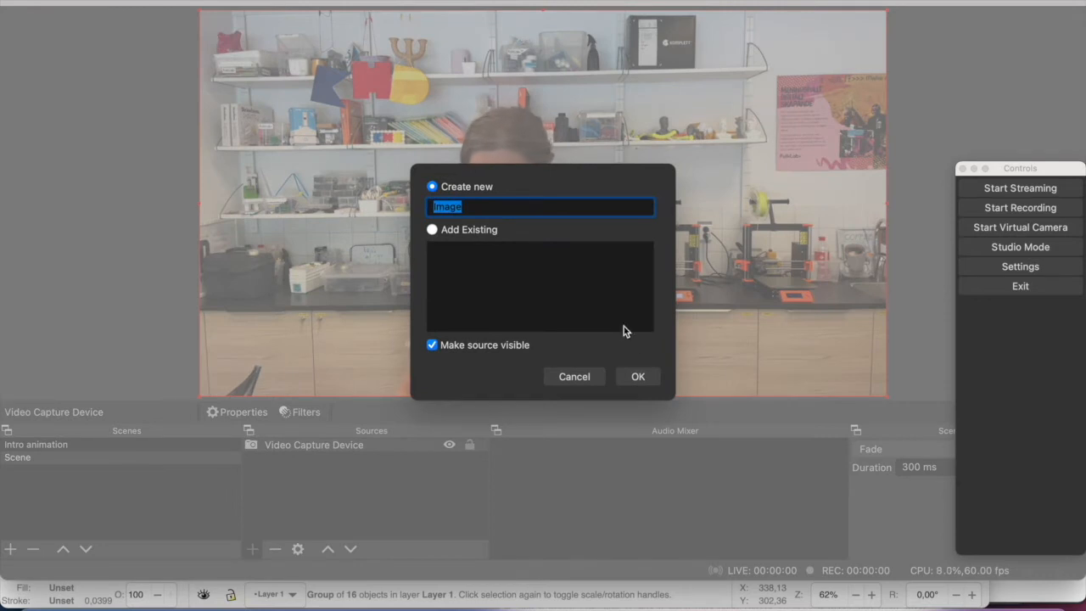
pyautogui.click(638, 376)
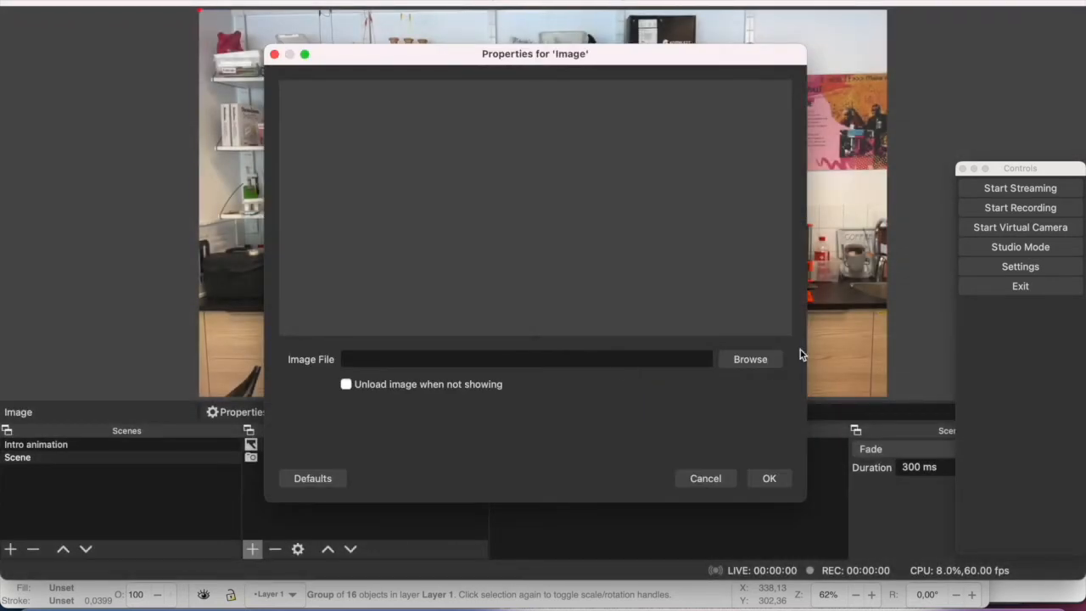
pyautogui.click(764, 362)
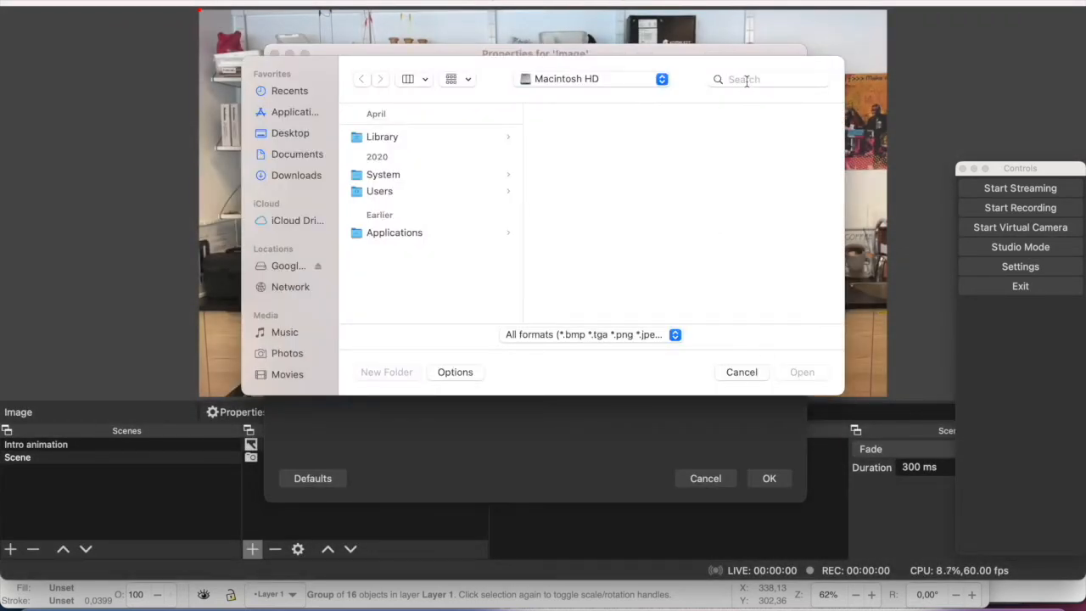
pyautogui.write('KHD')
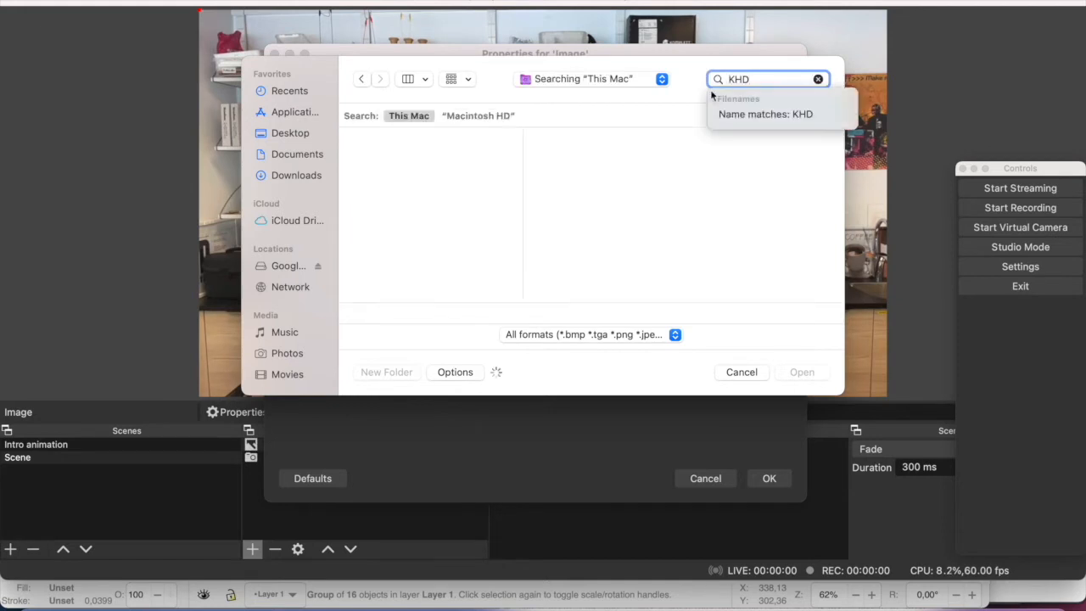
pyautogui.click(405, 178)
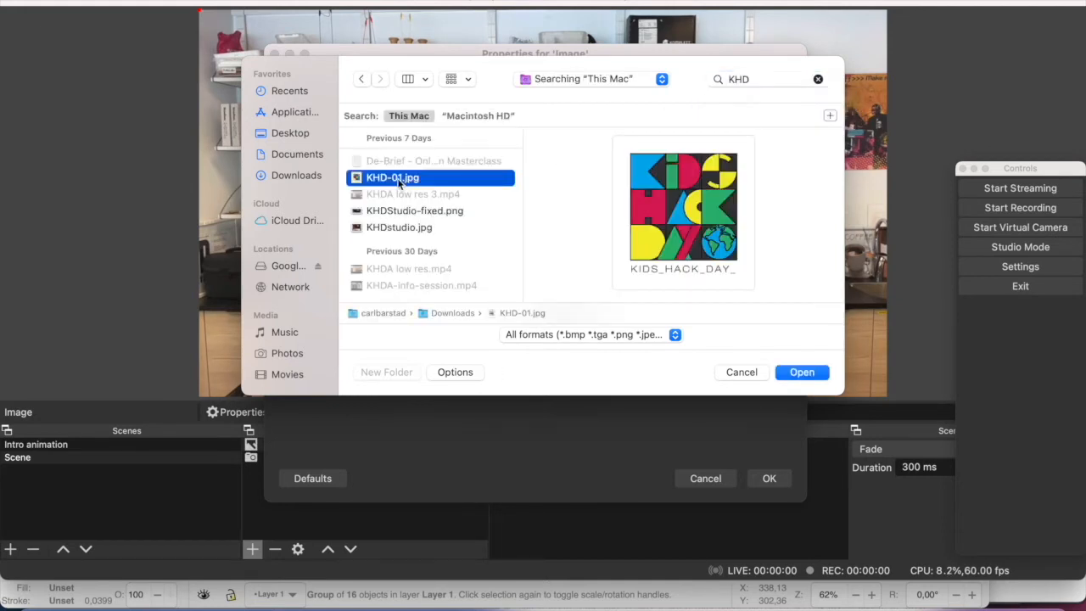
pyautogui.doubleClick(398, 178)
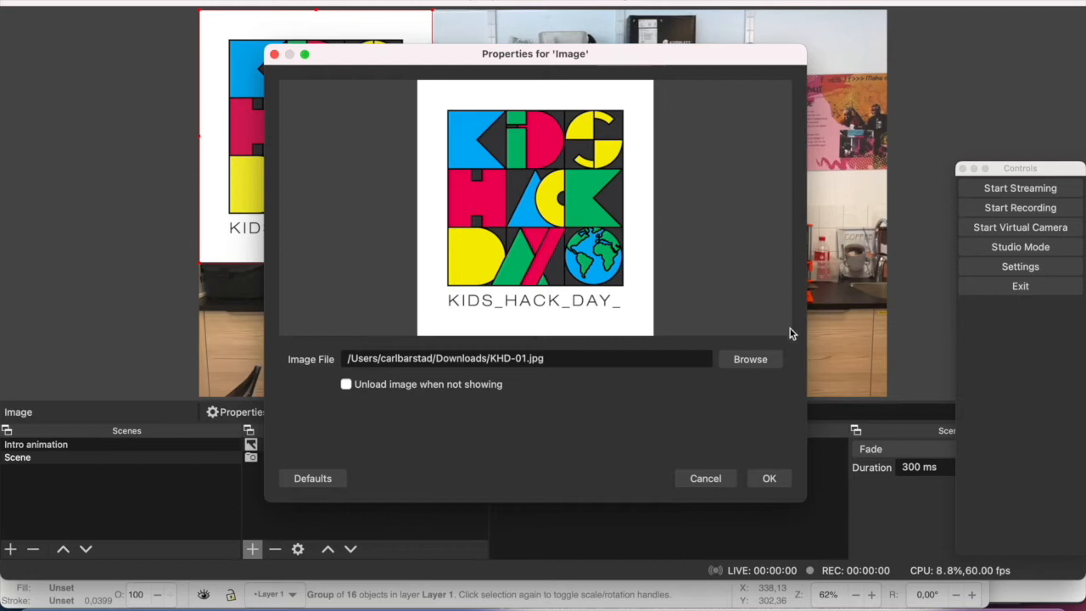
pyautogui.click(769, 480)
# Move the KHD logo image to the canvas's upper-right corner and shrink it to a small corner logo.
pyautogui.moveTo(397, 161); pyautogui.dragTo(849, 156)
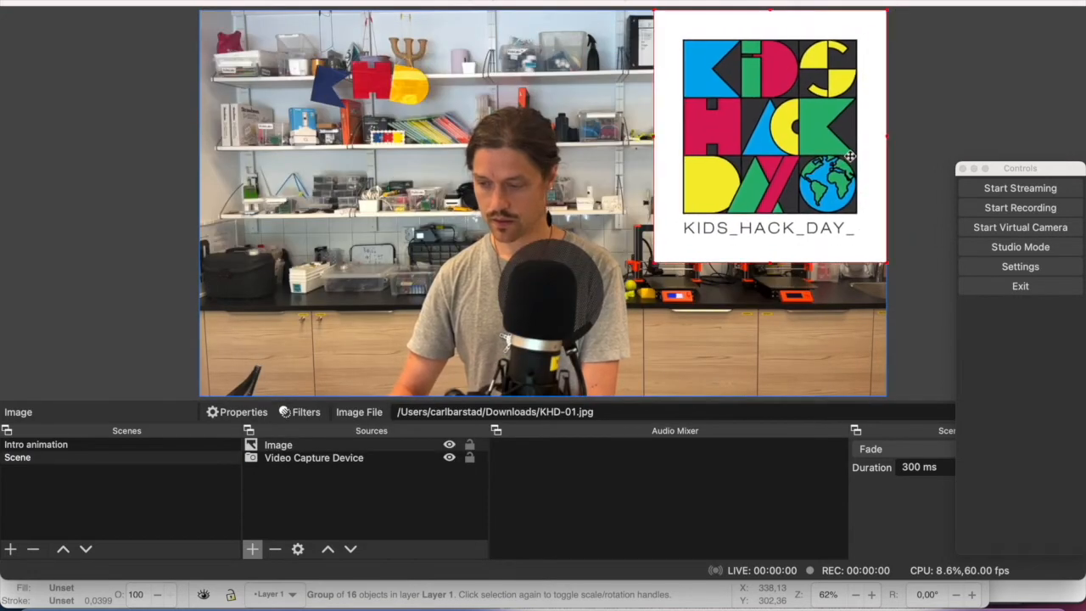
pyautogui.moveTo(655, 263); pyautogui.dragTo(806, 95)
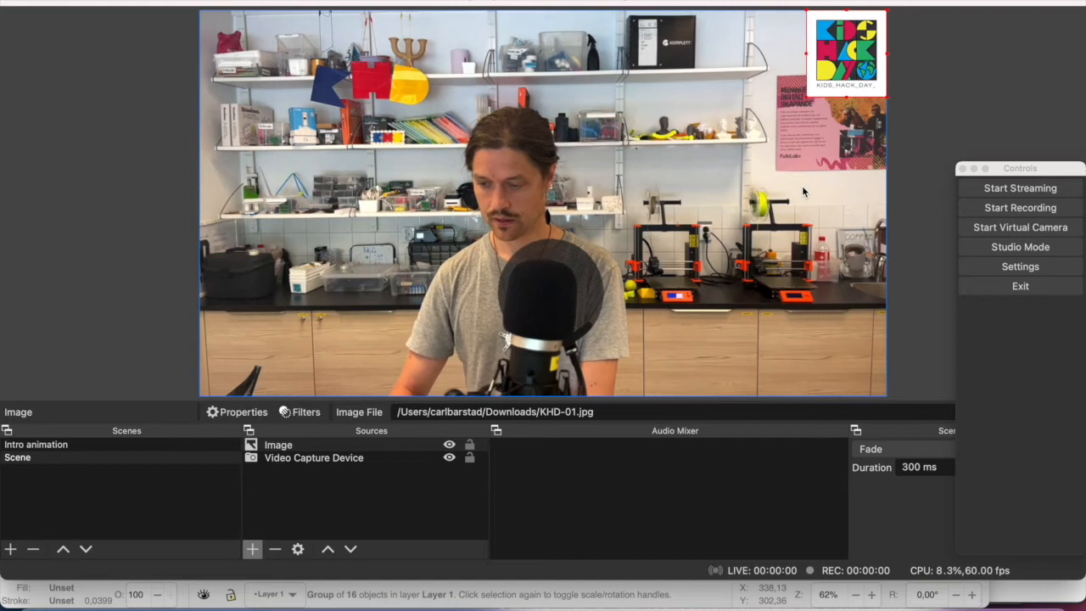
pyautogui.click(852, 173)
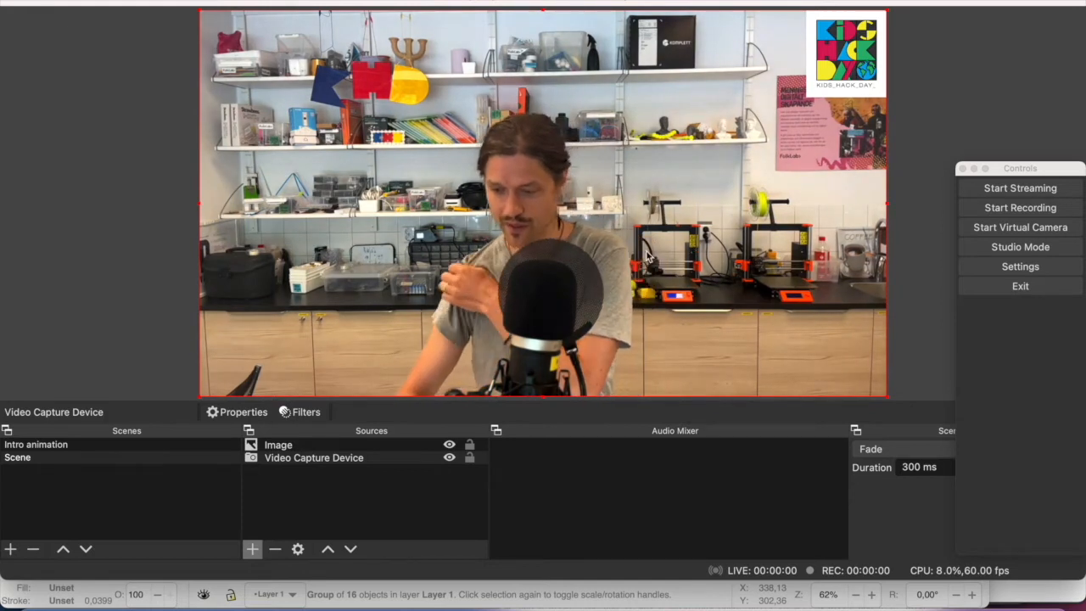
# Duplicate the camera scene as "Scene 2" and switch between the original and the copy, ending on Scene 2.
pyautogui.click(74, 461)
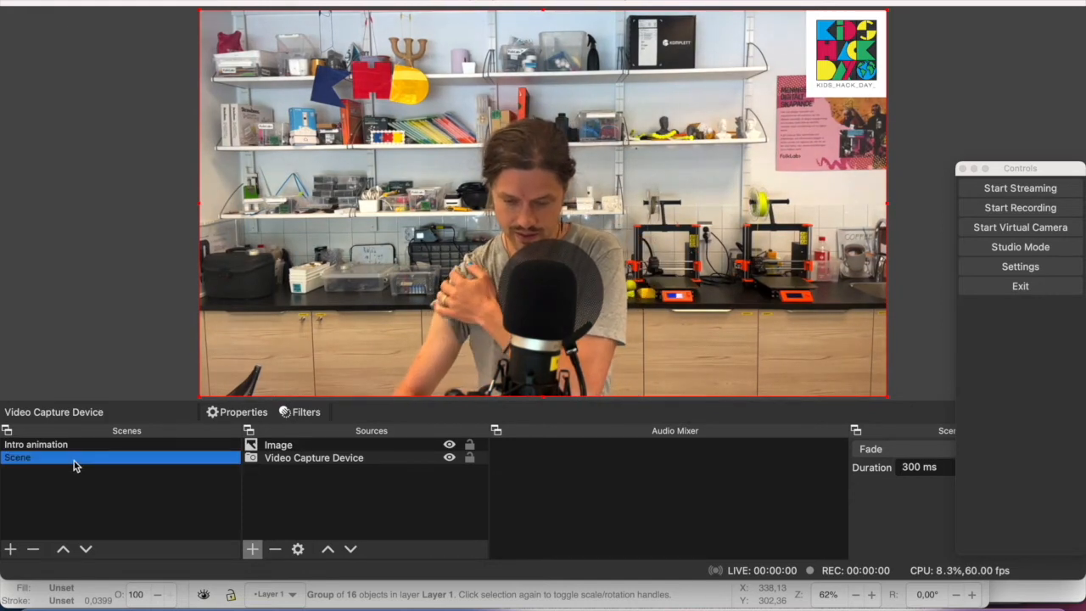
pyautogui.rightClick(74, 461)
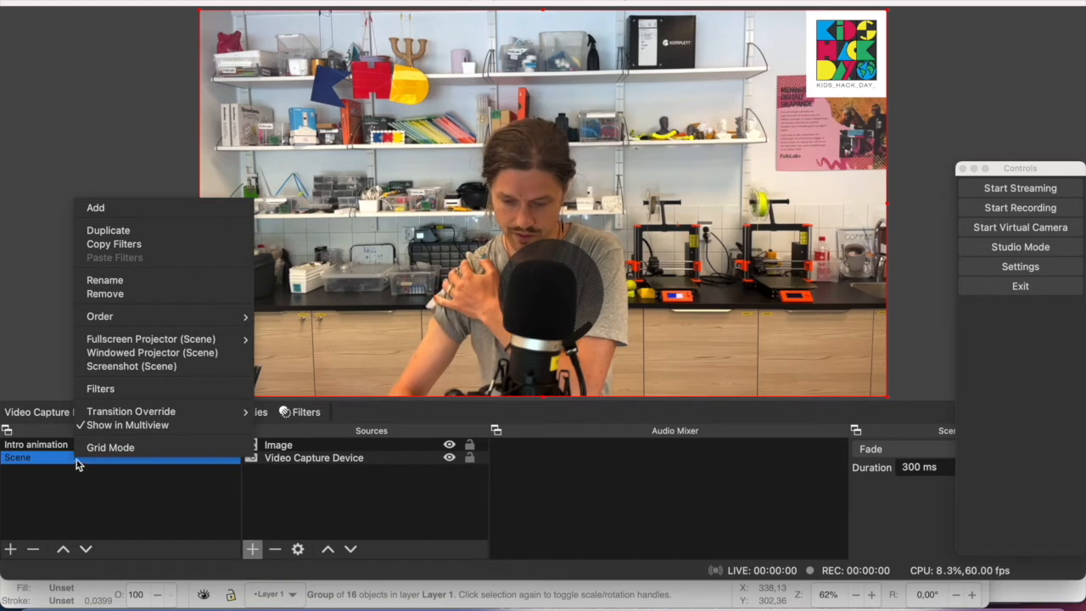
pyautogui.click(103, 230)
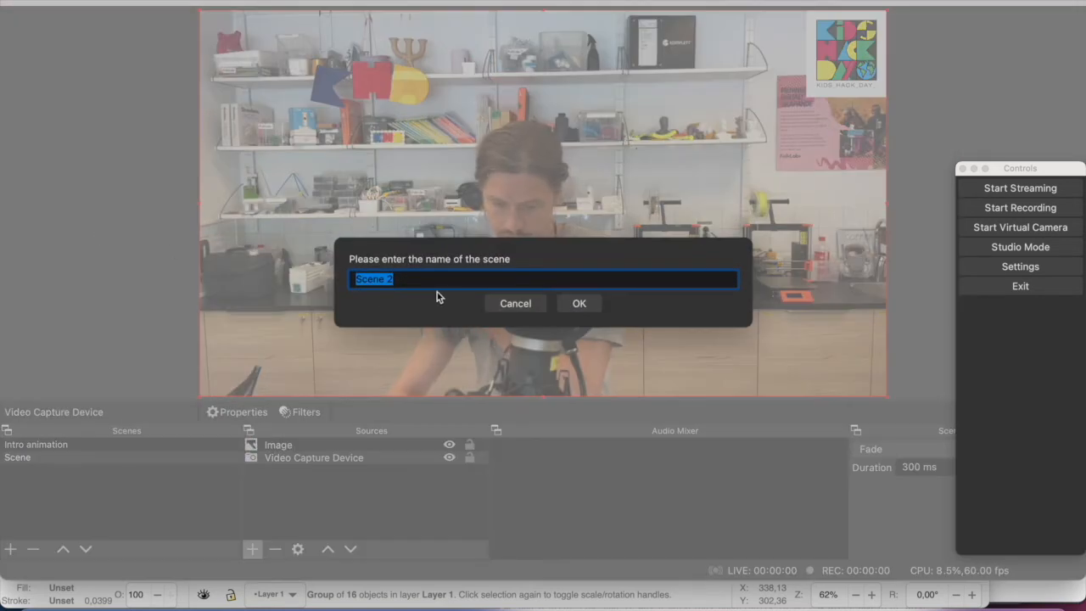
pyautogui.click(583, 303)
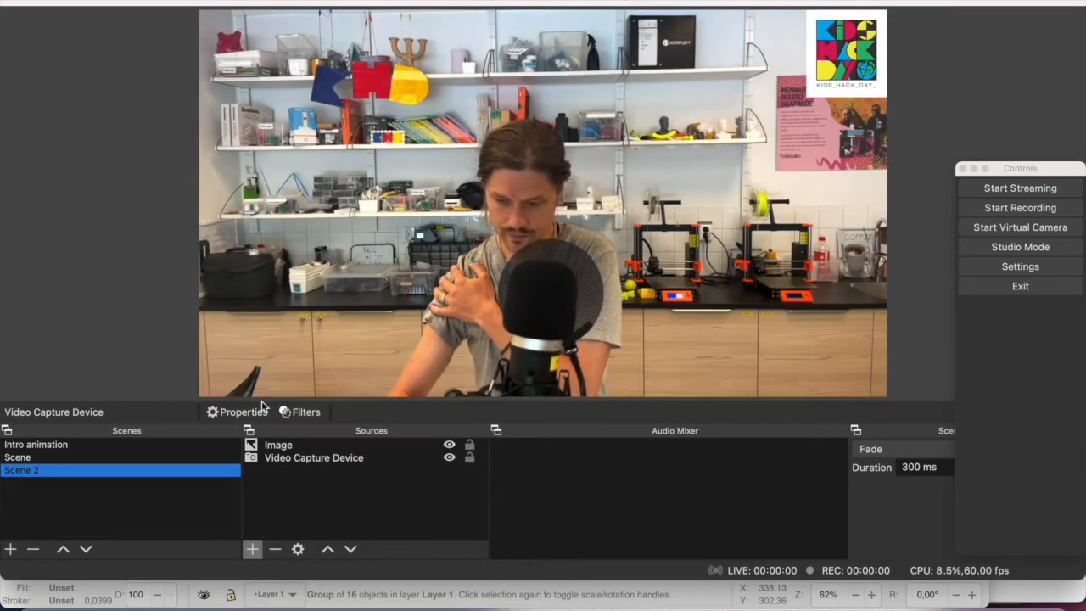
pyautogui.press('Up')
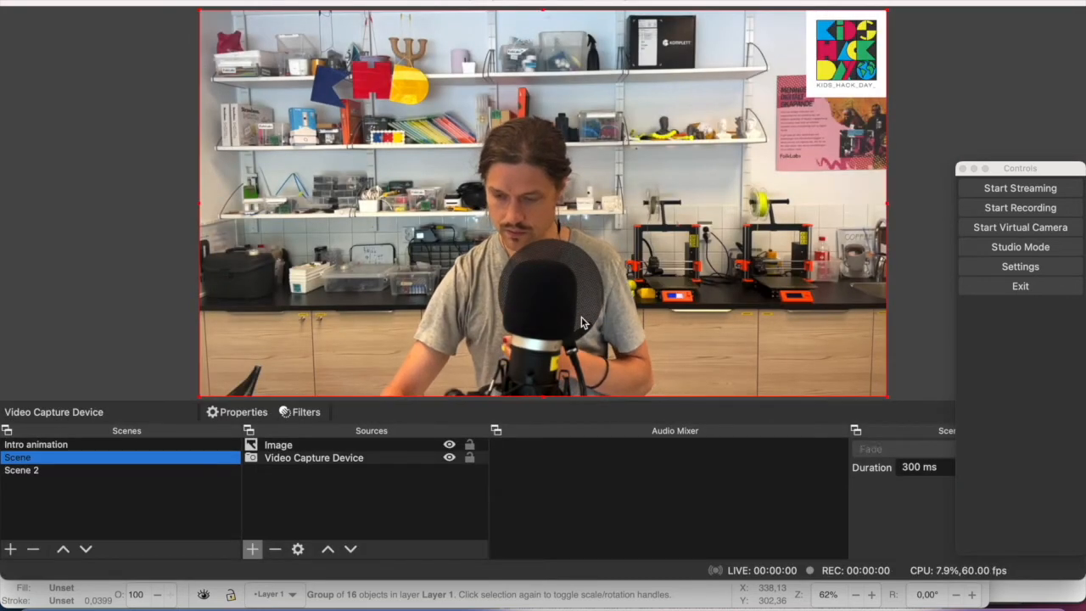
pyautogui.press('Down')
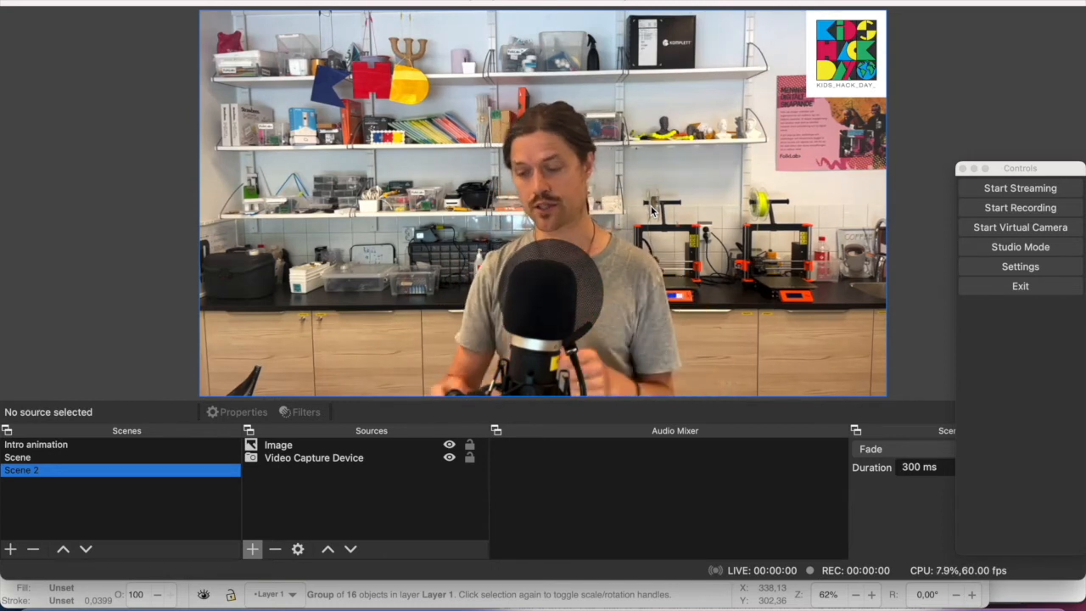
# Crop the webcam source in Scene 2 from both sides into a narrow portrait frame and move it to the canvas's right edge.
pyautogui.click(210, 222)
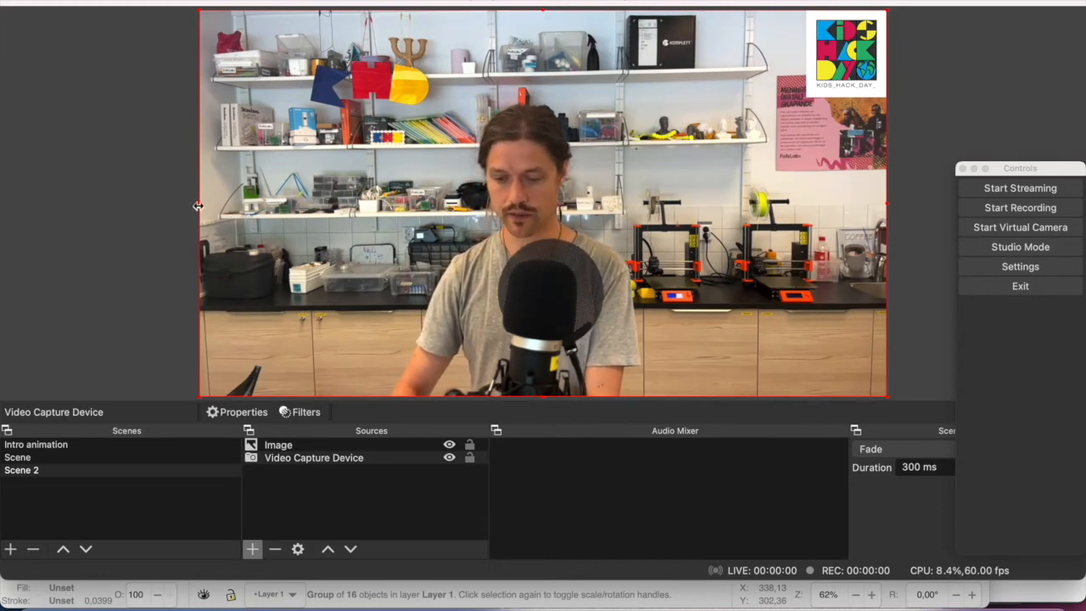
pyautogui.moveTo(198, 203); pyautogui.dragTo(392, 224)
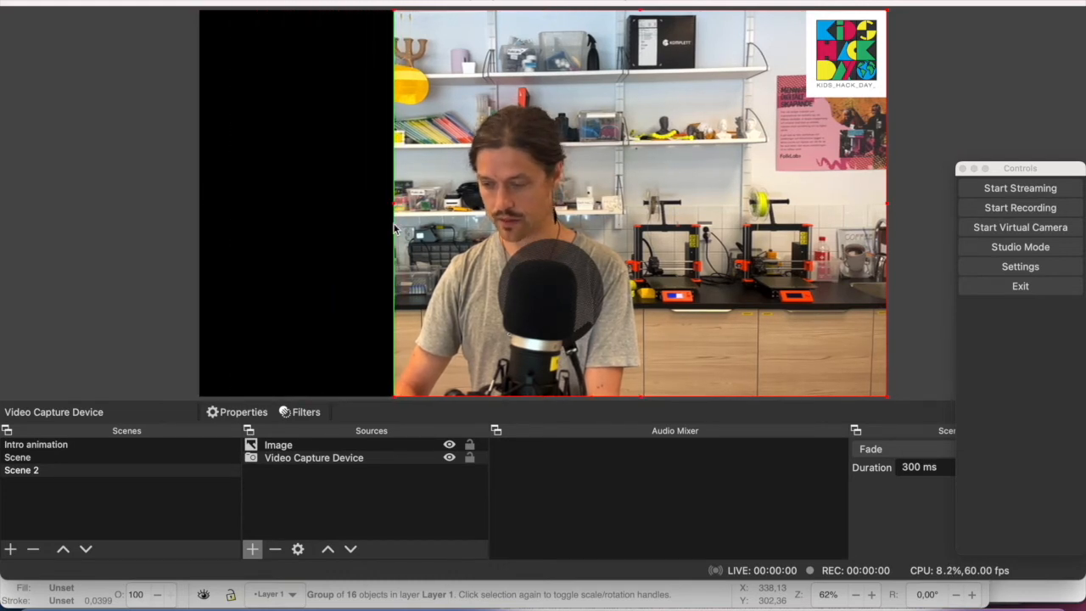
pyautogui.moveTo(885, 202); pyautogui.dragTo(650, 211)
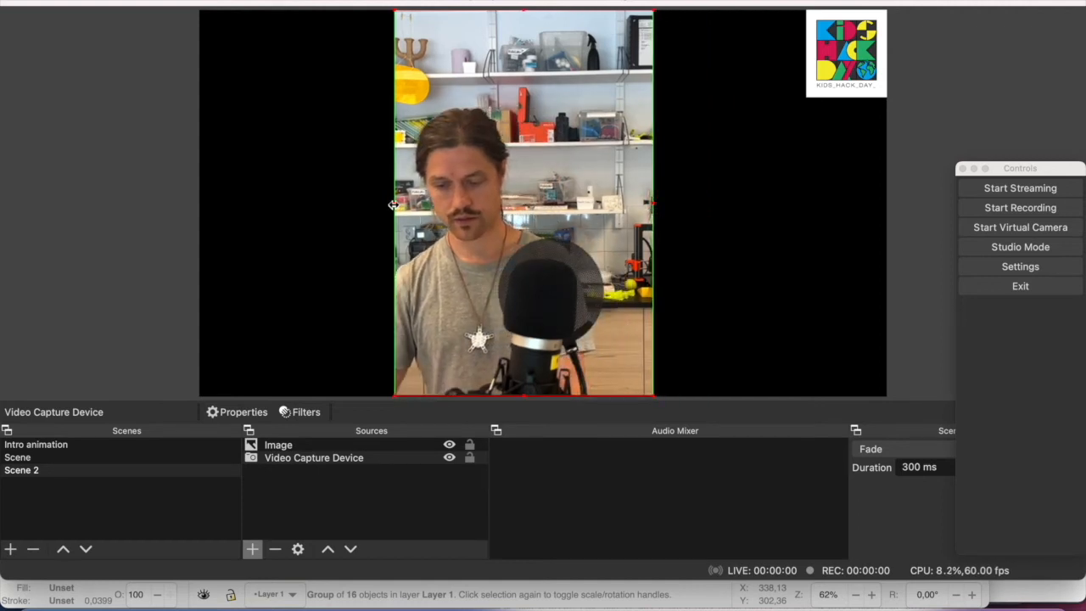
pyautogui.moveTo(394, 203); pyautogui.dragTo(302, 202)
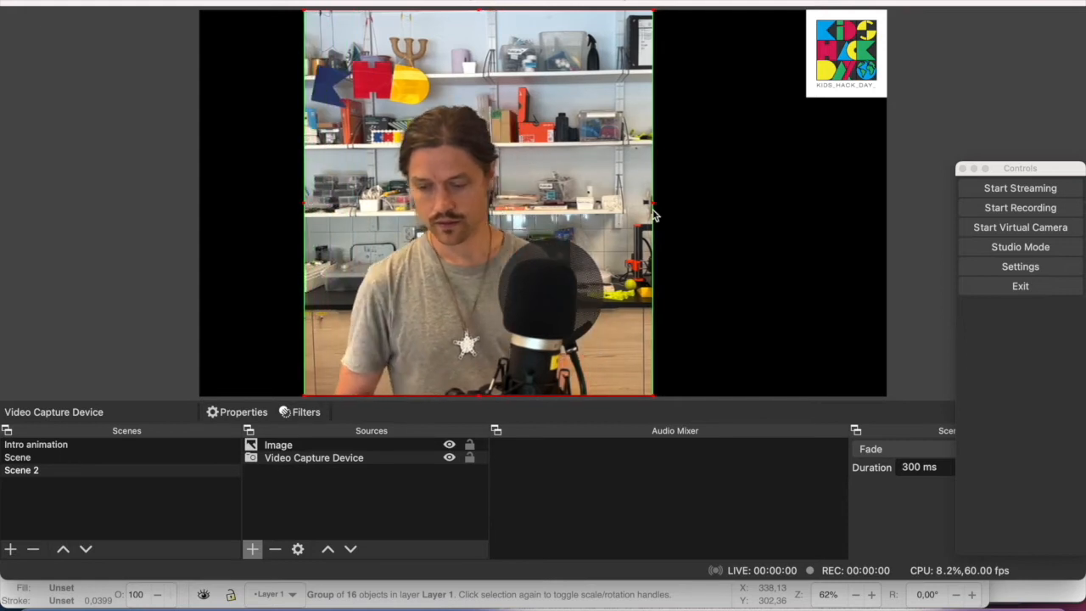
pyautogui.moveTo(654, 202); pyautogui.dragTo(598, 198)
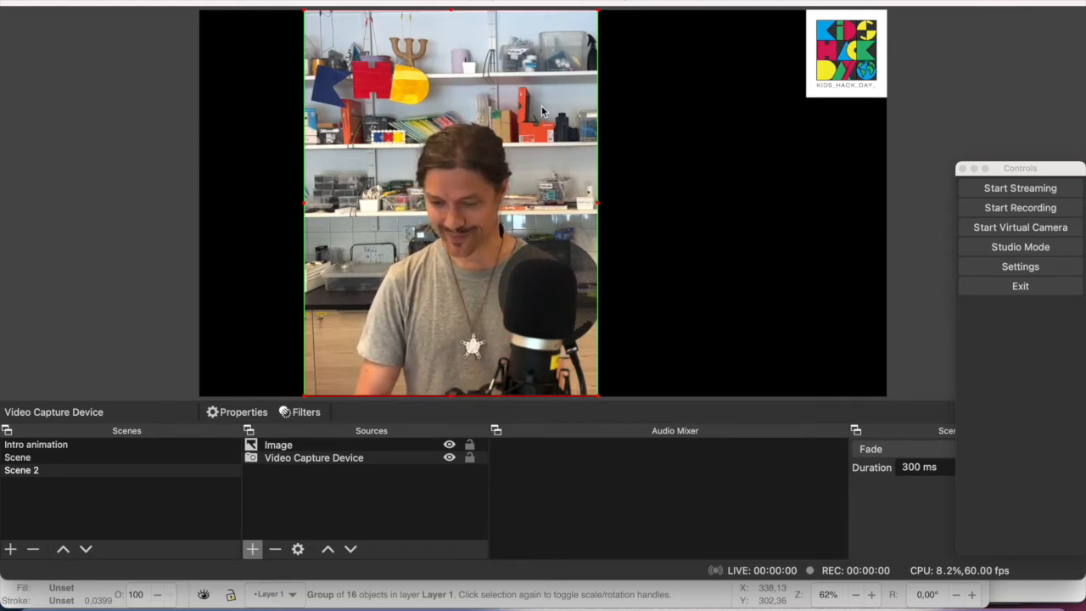
pyautogui.moveTo(544, 110); pyautogui.dragTo(832, 101)
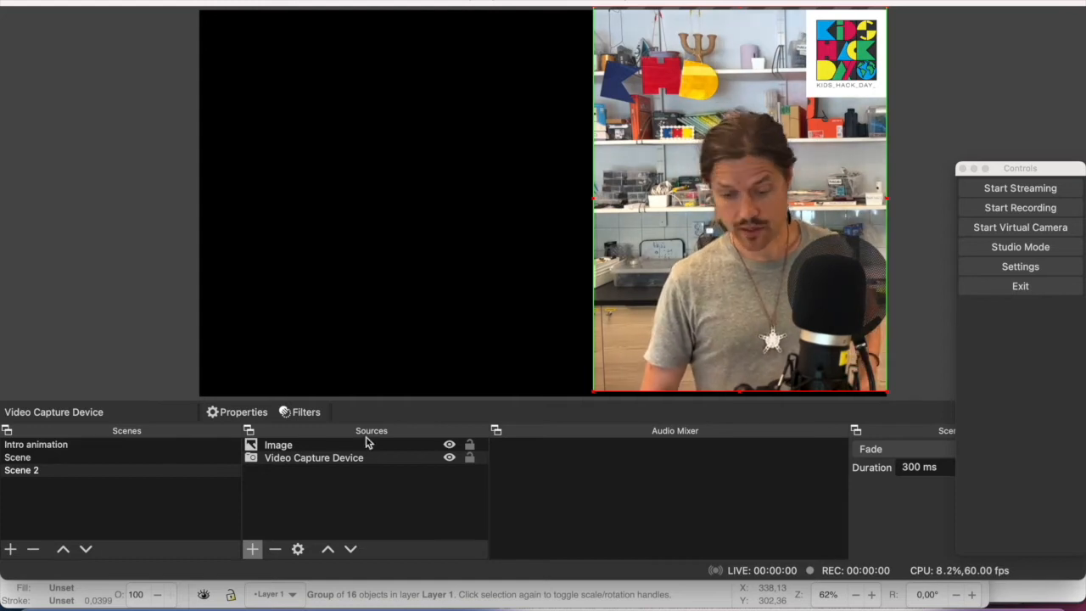
pyautogui.click(252, 550)
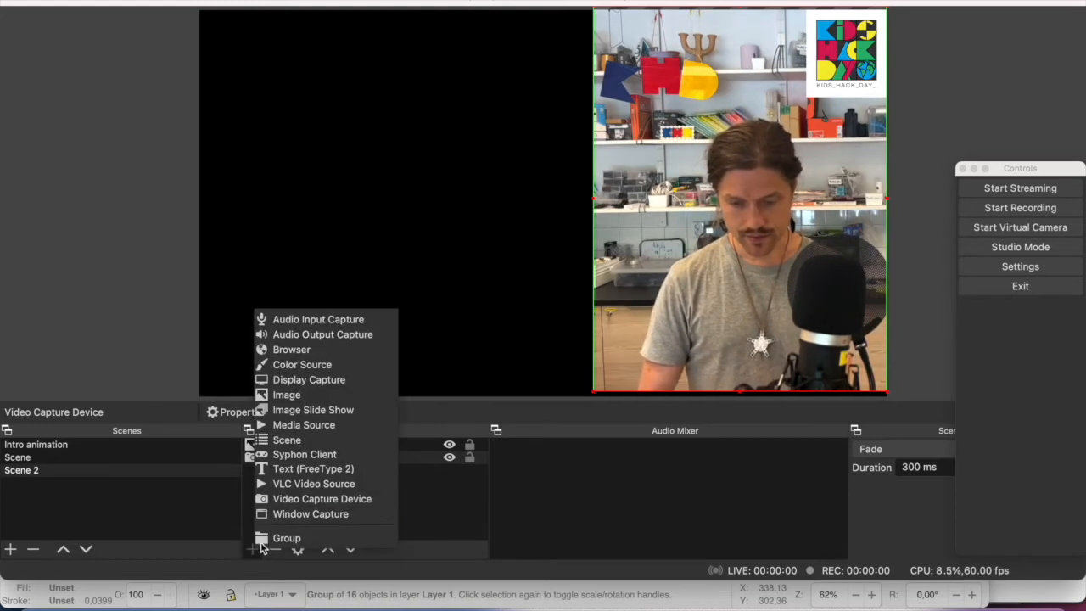
pyautogui.click(319, 349)
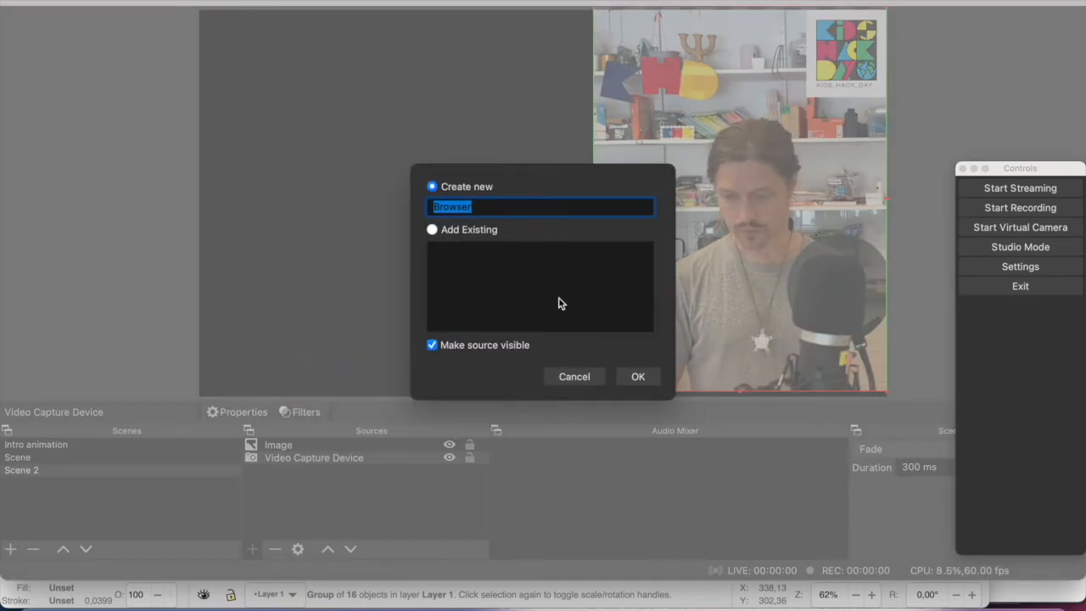
pyautogui.click(639, 376)
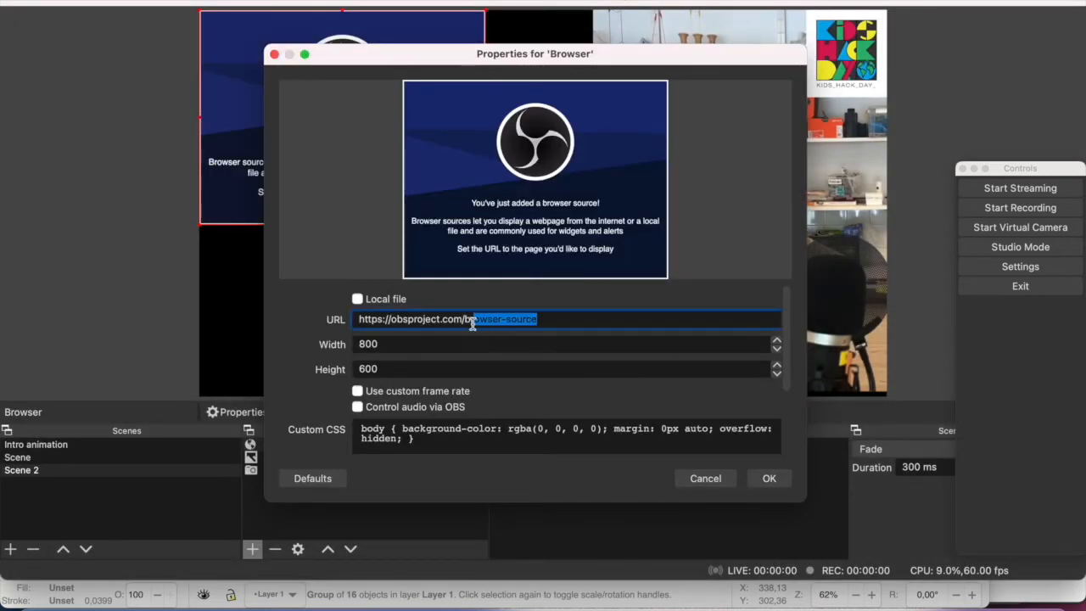
pyautogui.press('BackSpace')
pyautogui.press('BackSpace')
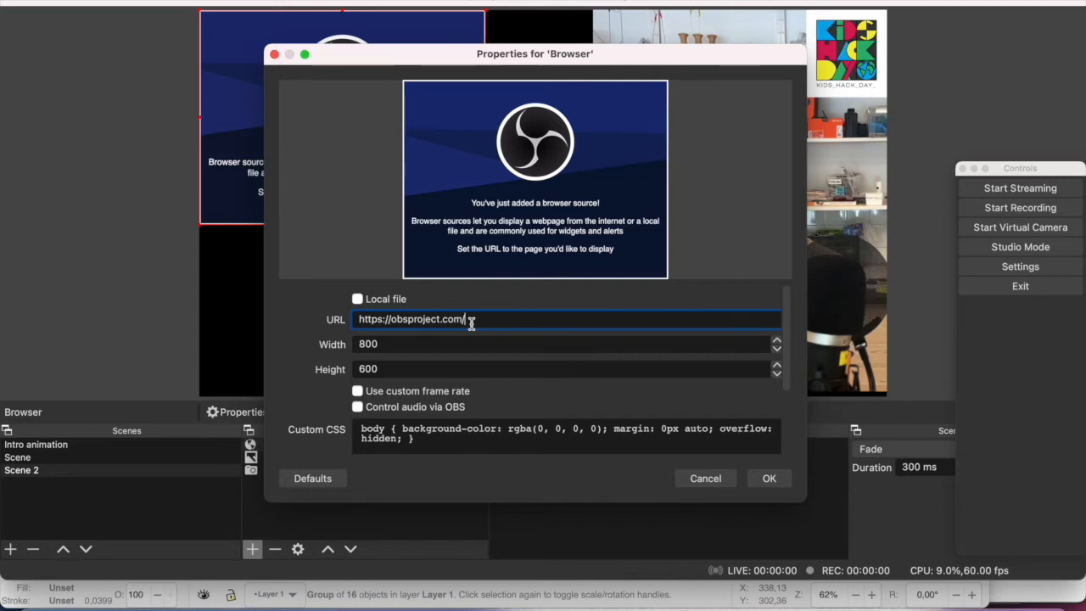
pyautogui.click(769, 480)
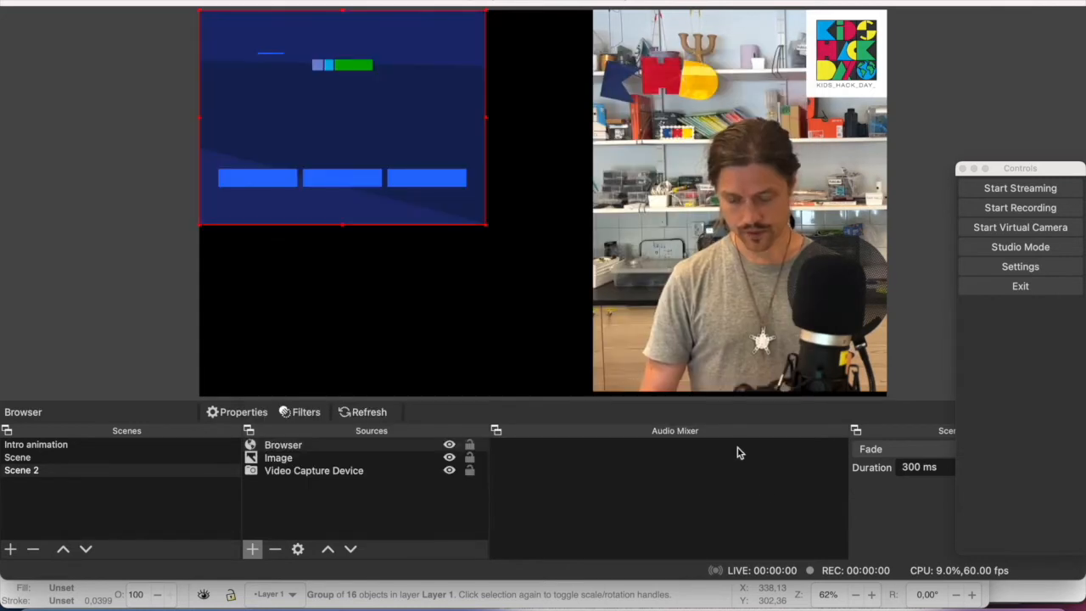
# Enlarge the browser source proportionally until it spans the empty width beside the webcam, then deselect it.
pyautogui.moveTo(484, 225); pyautogui.dragTo(580, 304)
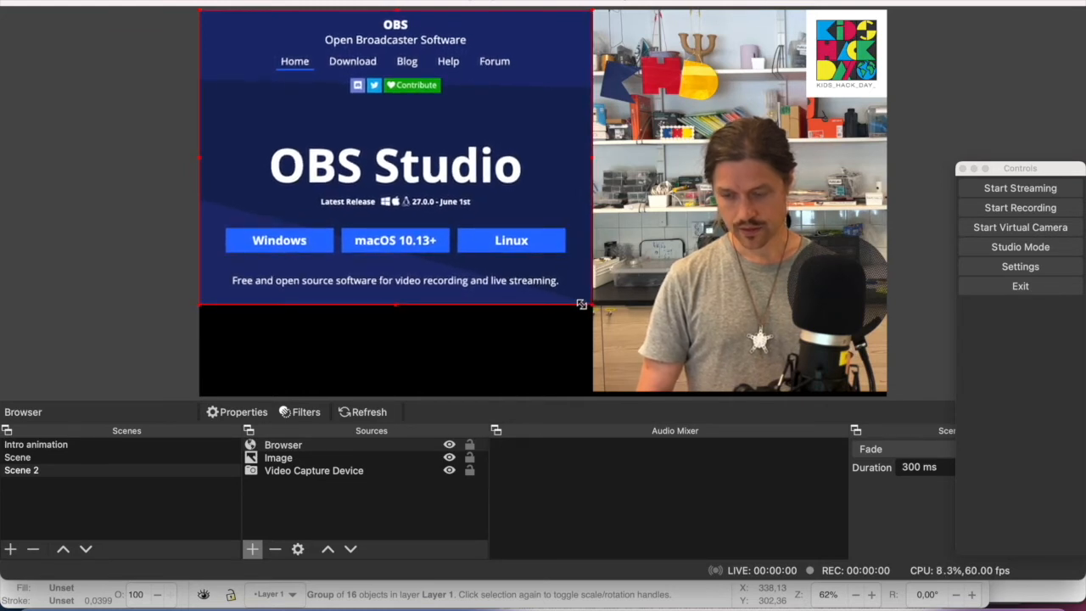
pyautogui.moveTo(582, 304)
pyautogui.mouseDown()
pyautogui.moveTo(649, 383)
pyautogui.moveTo(659, 361)
pyautogui.moveTo(589, 338)
pyautogui.moveTo(548, 294)
pyautogui.moveTo(565, 305)
pyautogui.mouseUp()
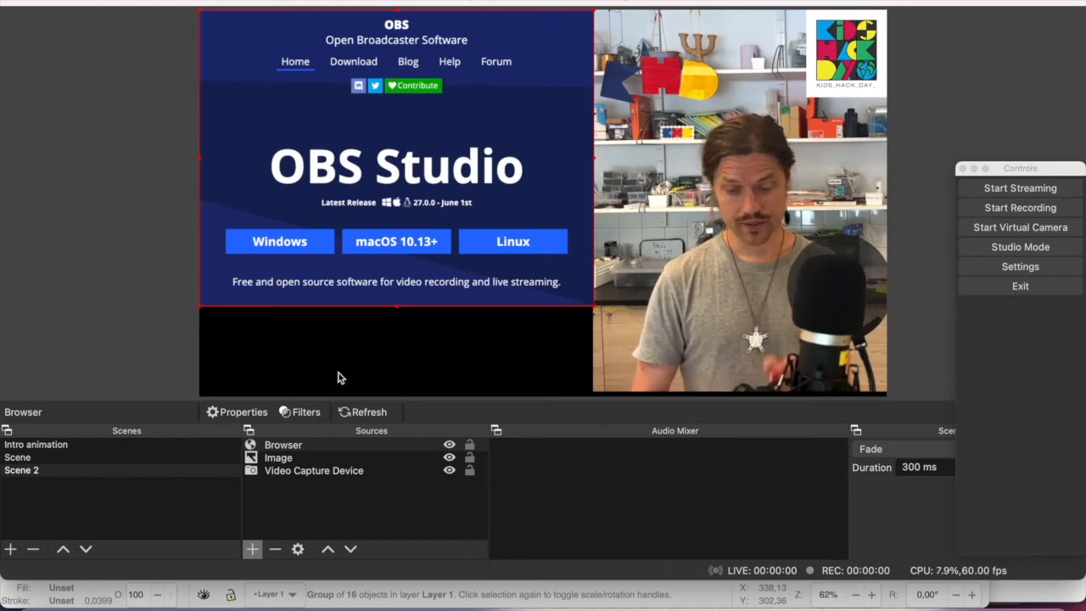
pyautogui.click(337, 501)
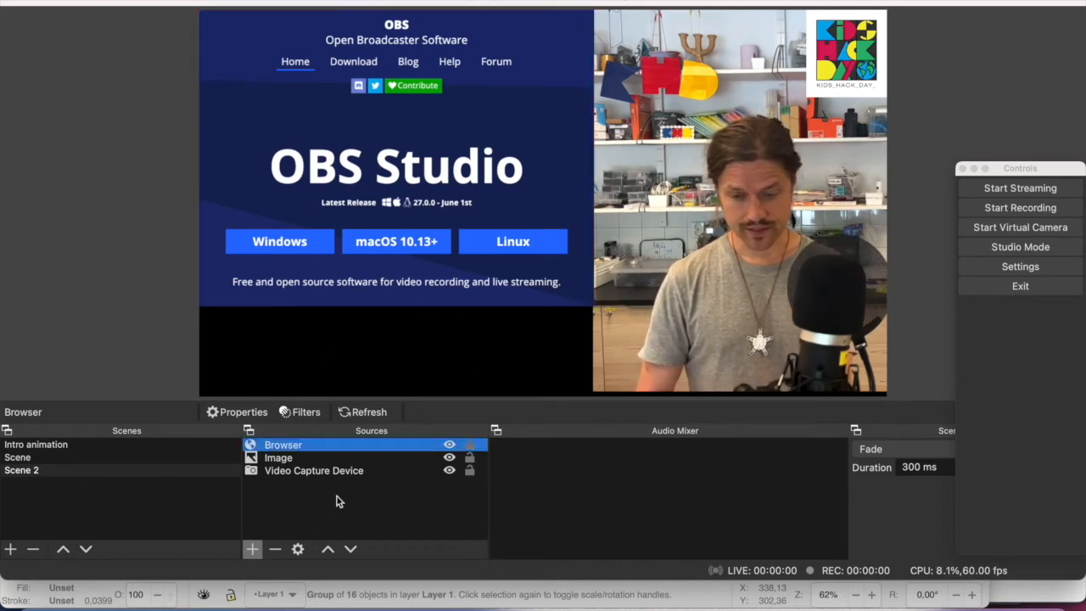
# Add a Color Source to Scene 2 and set its color to white (#ffffff).
pyautogui.click(252, 549)
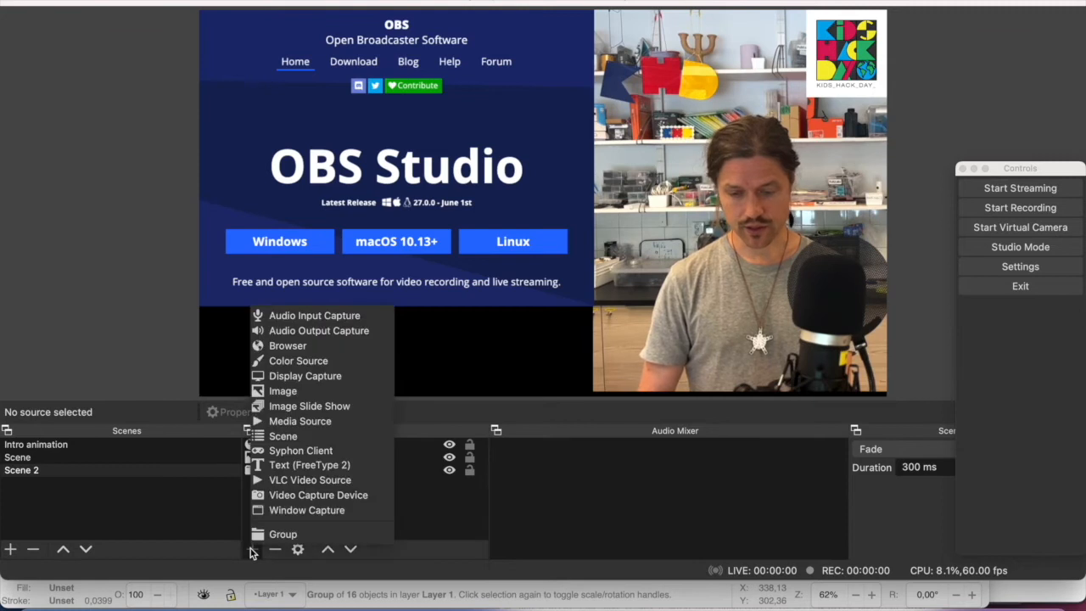
pyautogui.click(318, 364)
pyautogui.click(632, 374)
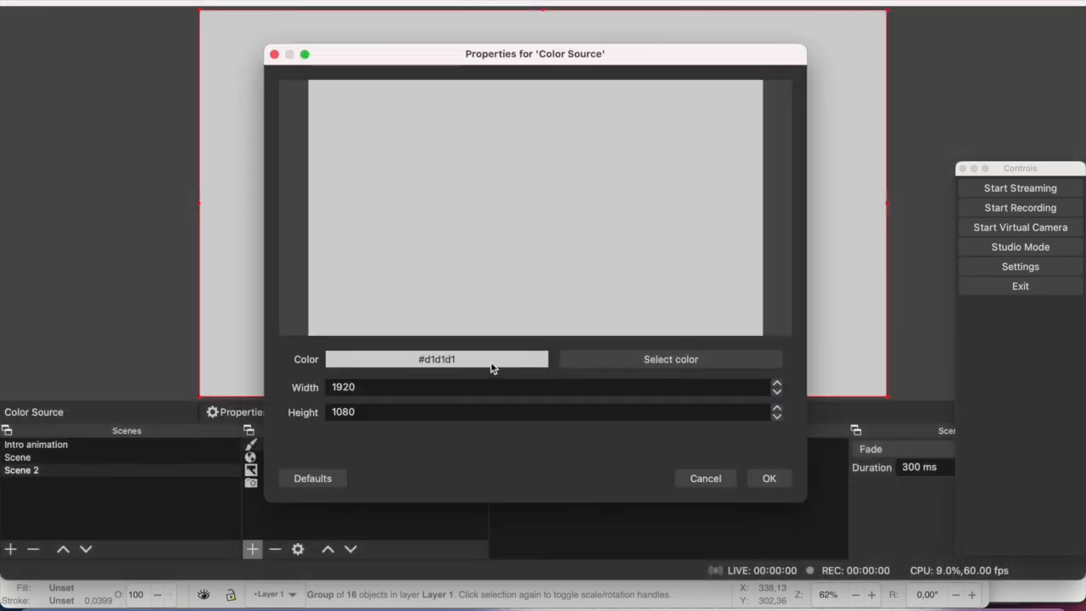
pyautogui.click(663, 367)
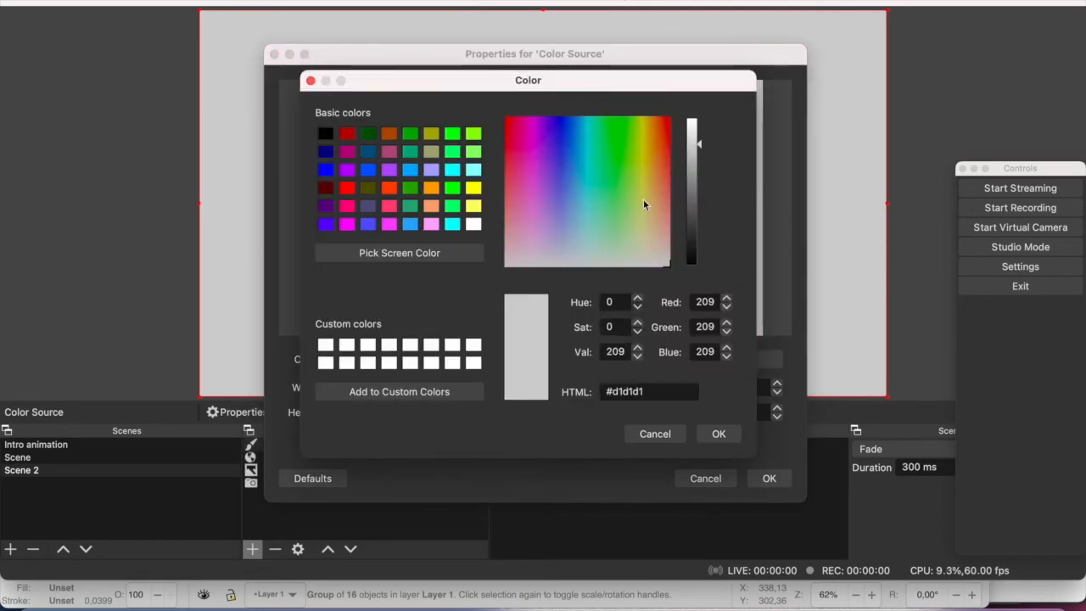
pyautogui.moveTo(703, 148); pyautogui.dragTo(698, 108)
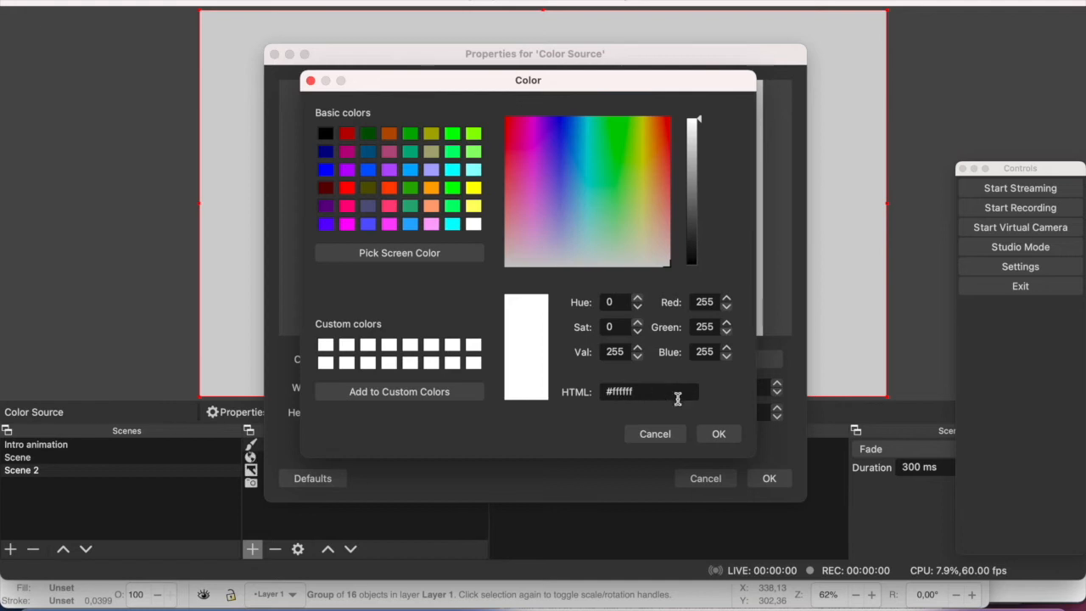
pyautogui.click(721, 433)
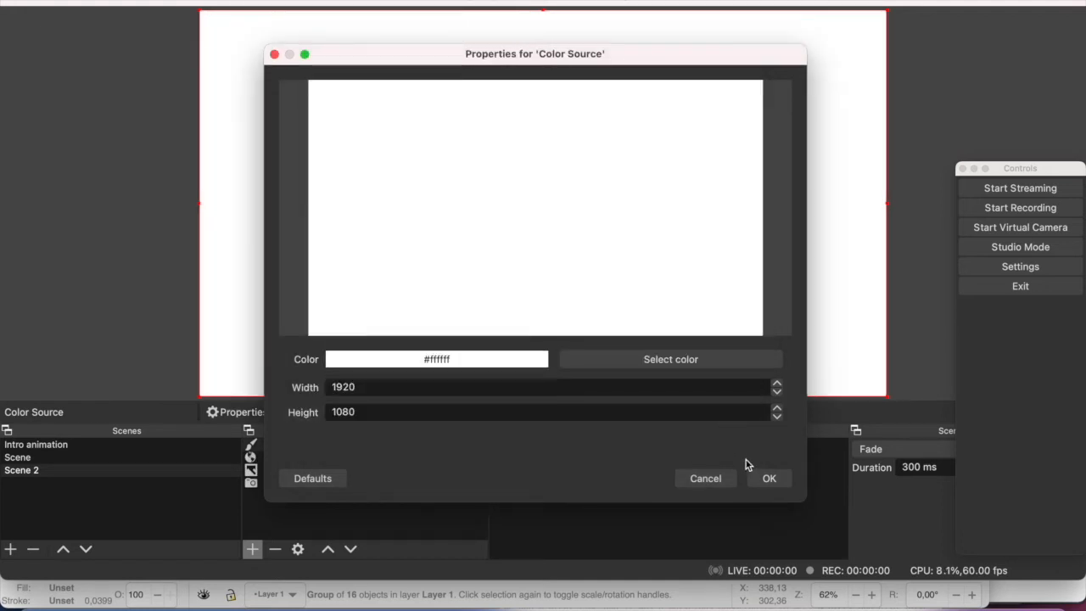
pyautogui.click(769, 479)
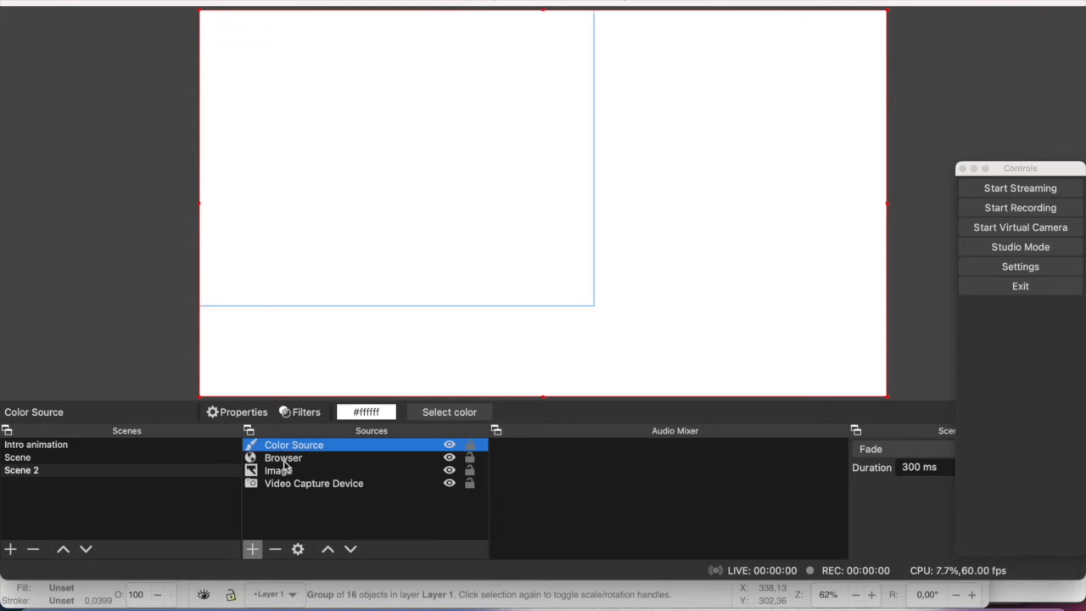
# Send the white color source behind all other sources and resize it to fill the empty strip below the browser.
pyautogui.moveTo(198, 10); pyautogui.dragTo(548, 285)
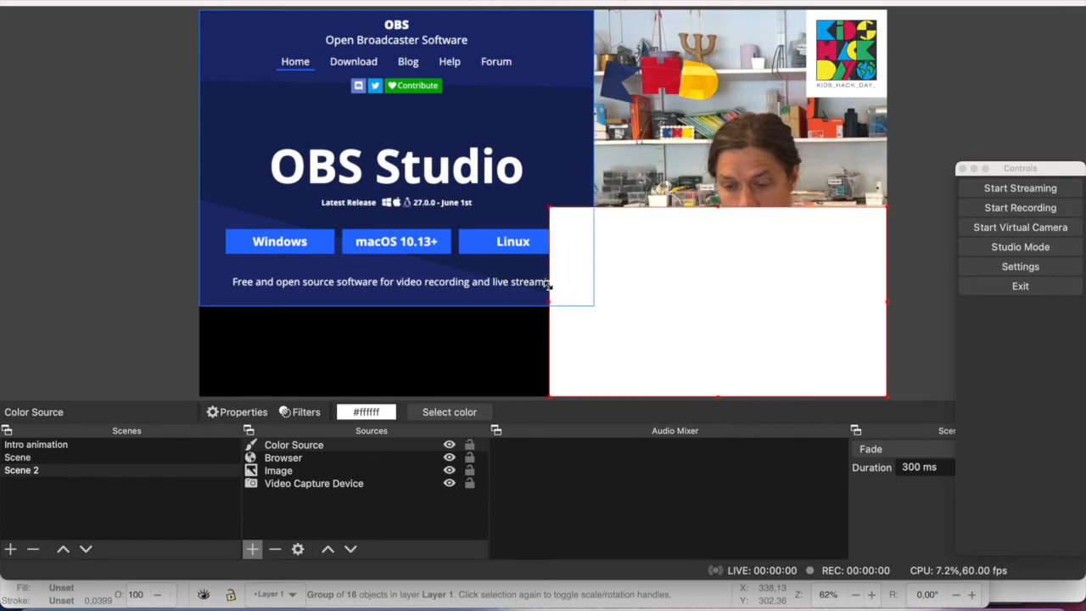
pyautogui.click(341, 448)
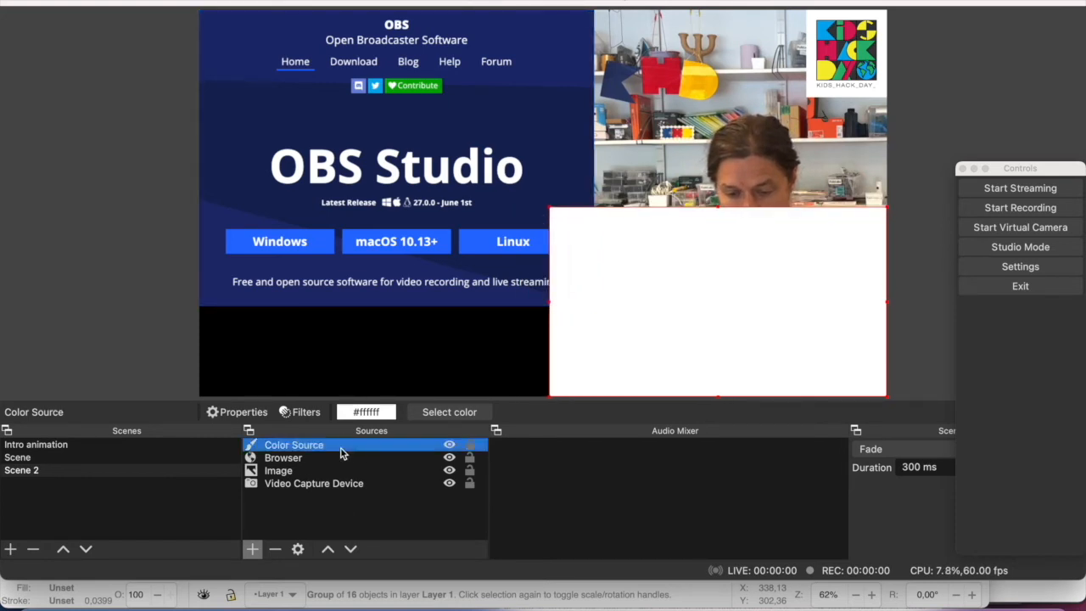
pyautogui.click(351, 549)
pyautogui.click(352, 549)
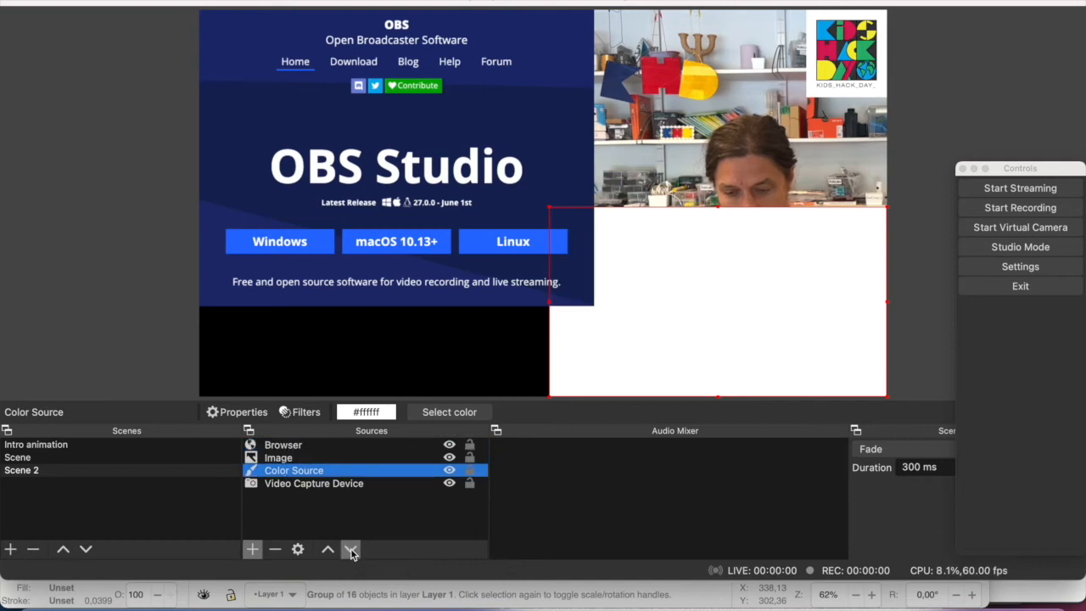
pyautogui.click(351, 550)
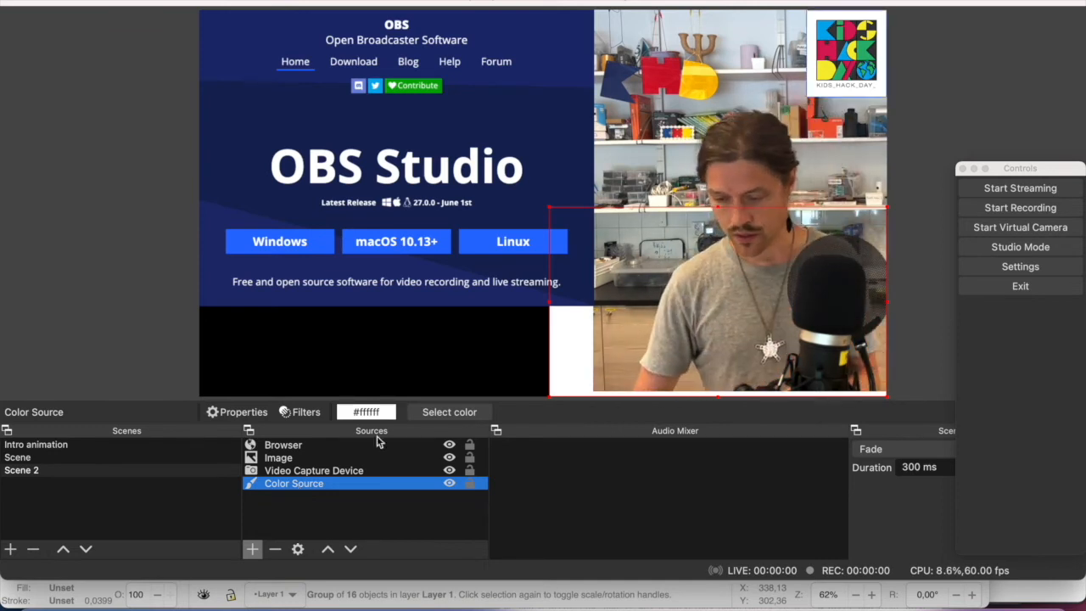
pyautogui.moveTo(548, 302); pyautogui.dragTo(189, 304)
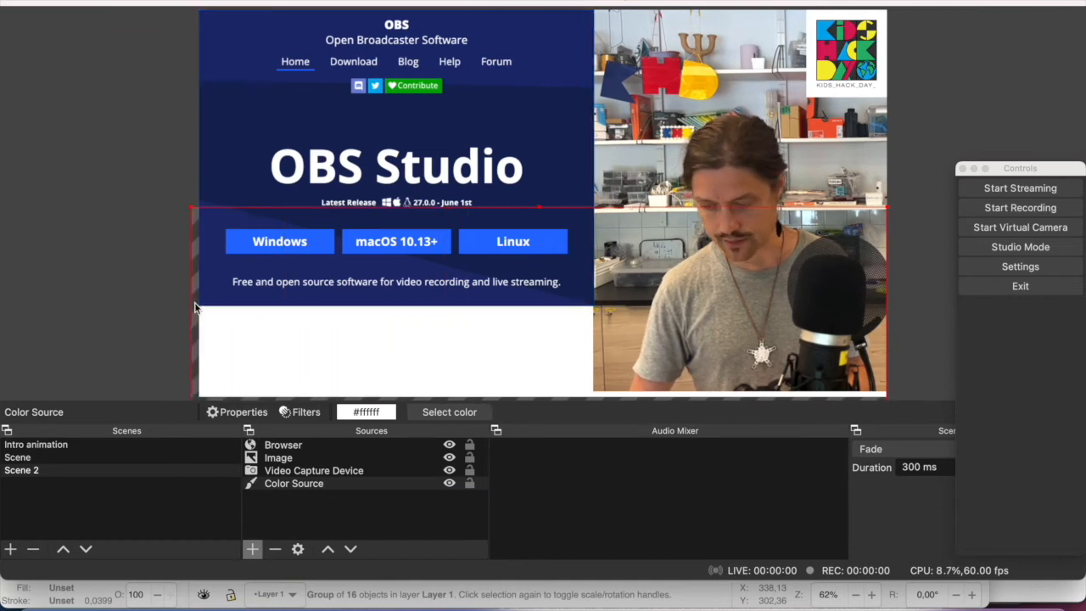
# Move the logo image onto the white strip below the browser, shrink it slightly and place it at the strip's left end.
pyautogui.click(855, 64)
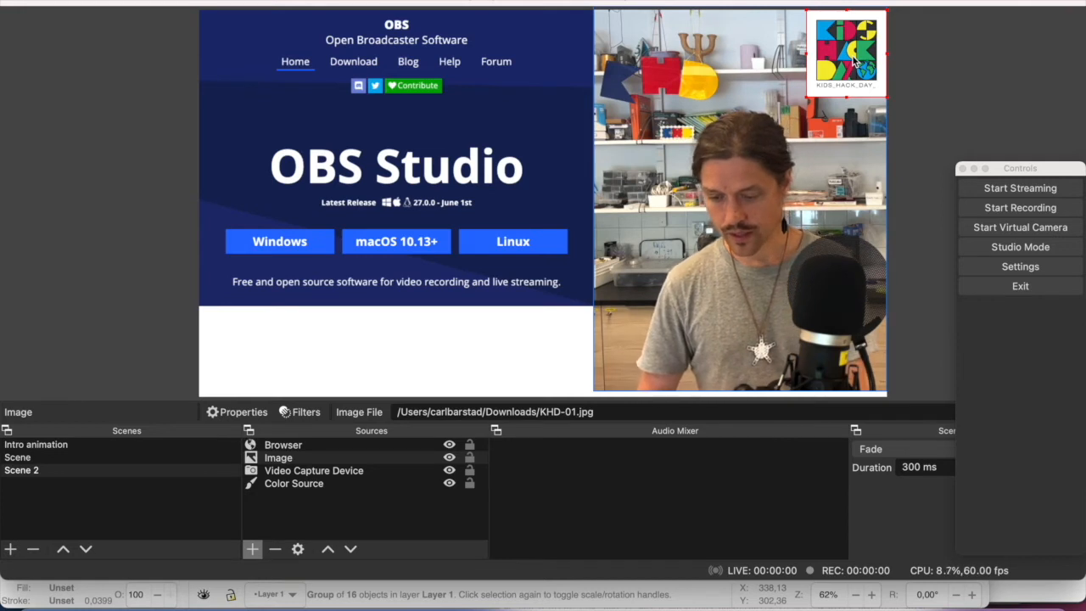
pyautogui.moveTo(856, 64); pyautogui.dragTo(357, 349)
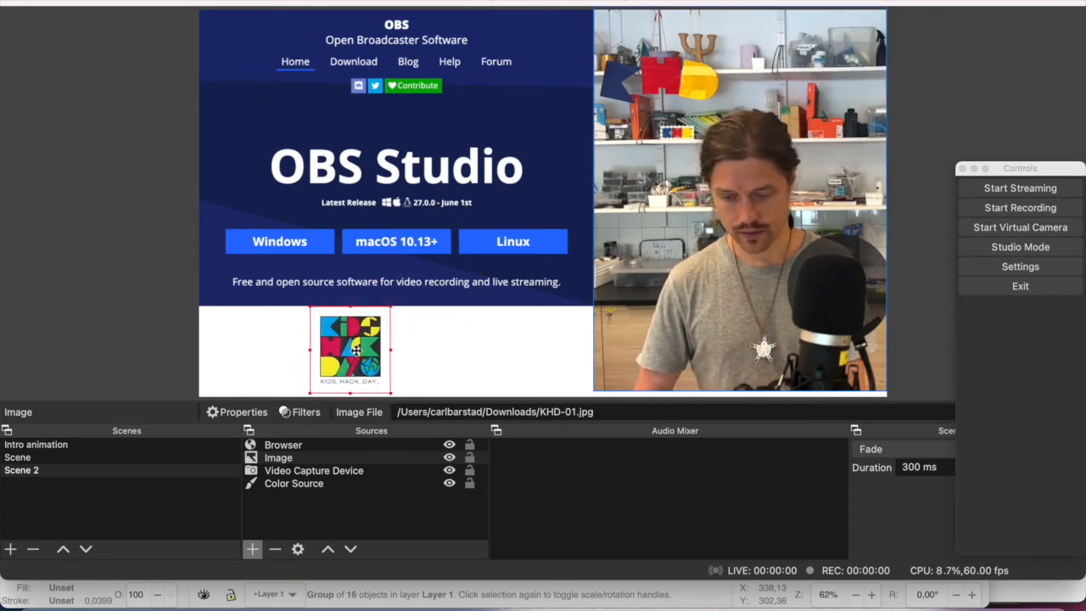
pyautogui.moveTo(311, 307); pyautogui.dragTo(331, 322)
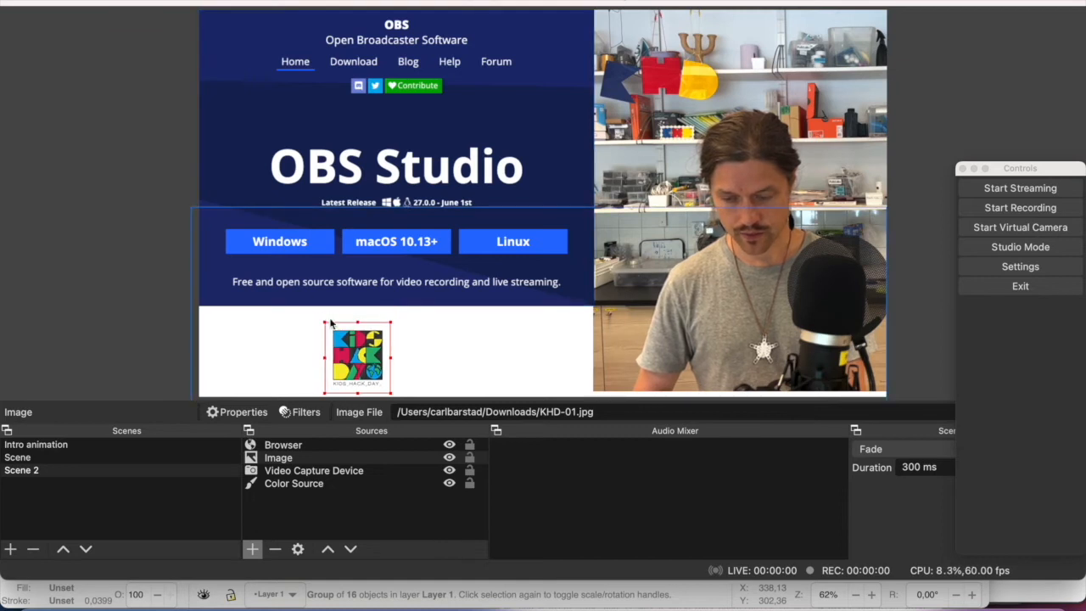
pyautogui.moveTo(368, 353); pyautogui.dragTo(257, 341)
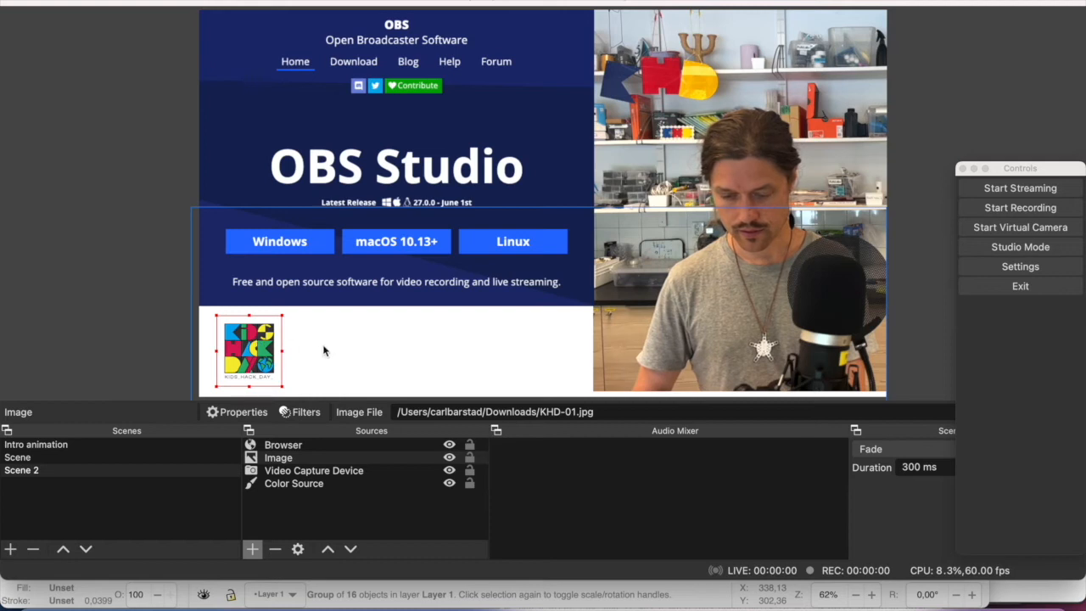
pyautogui.rightClick(237, 352)
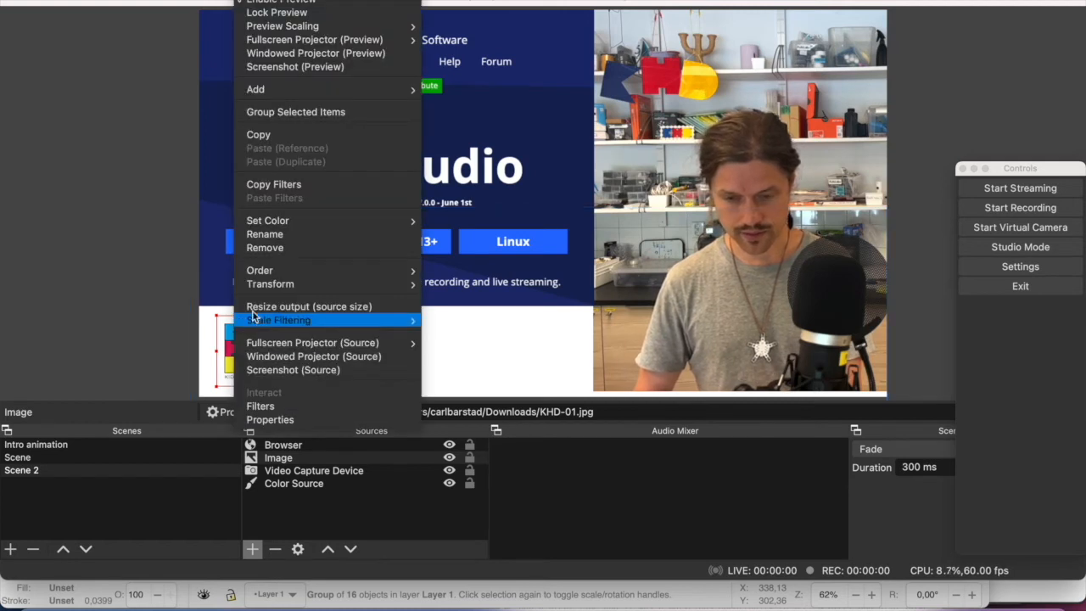
pyautogui.moveTo(271, 288)
pyautogui.moveTo(300, 272)
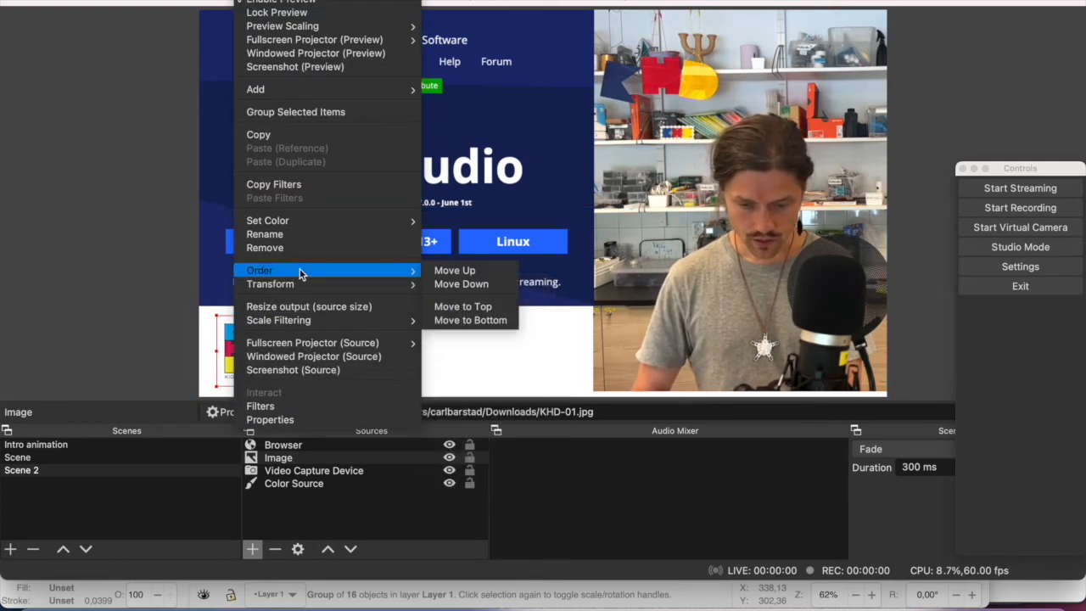
pyautogui.click(219, 358)
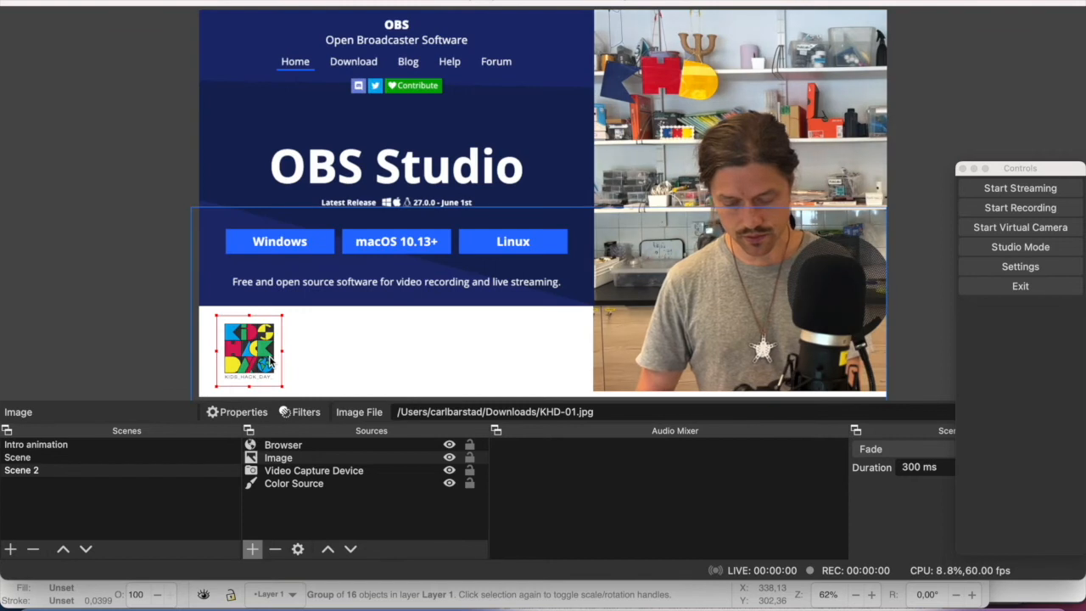
# Paste a copy of the logo image and raise the original above the Browser in the source order.
pyautogui.press('super+v')
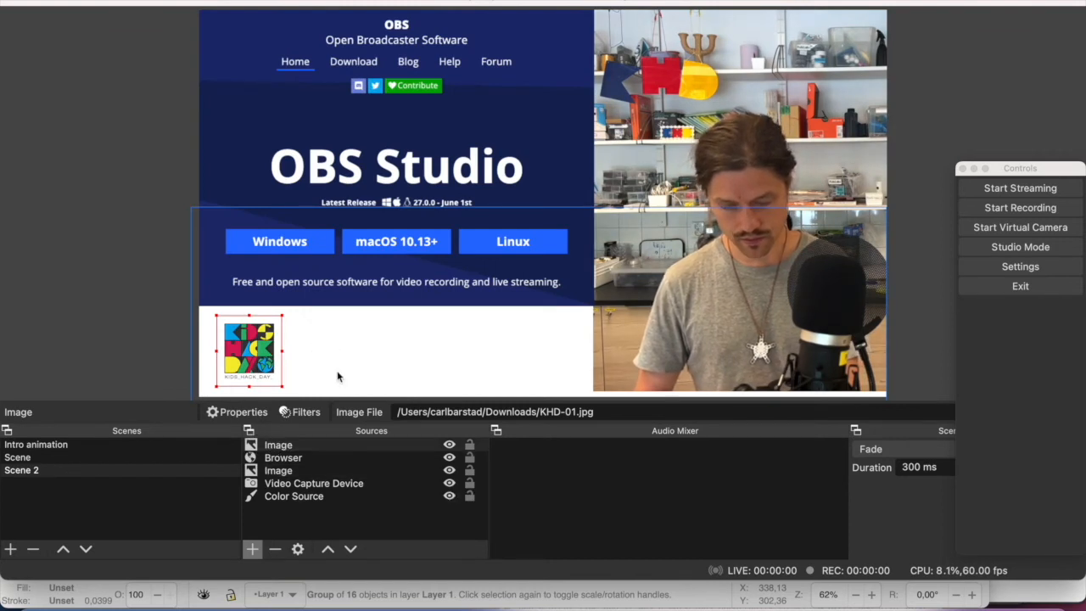
pyautogui.click(288, 471)
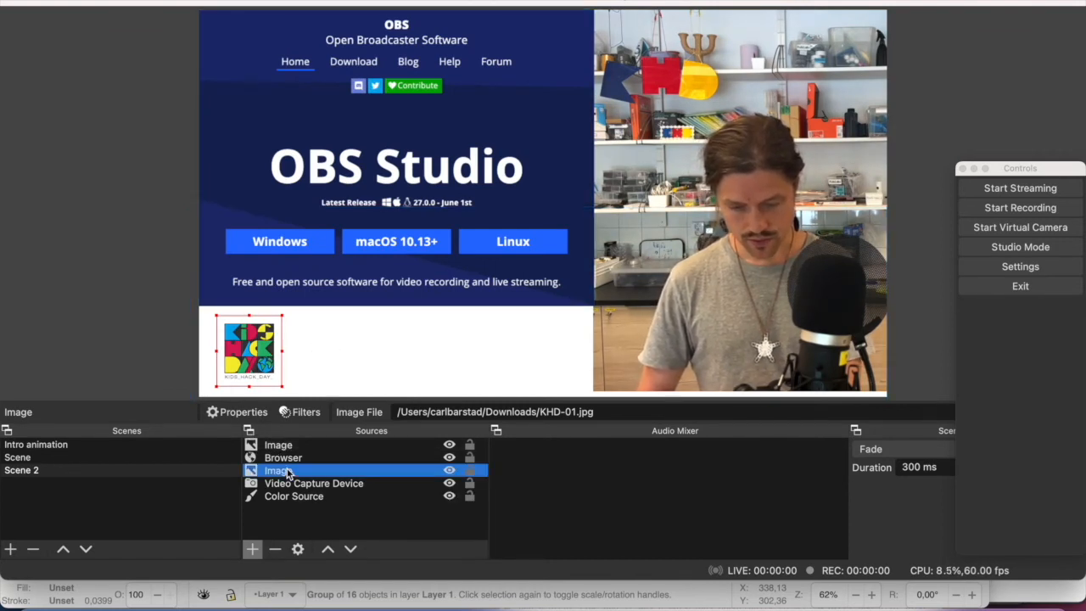
pyautogui.click(327, 550)
pyautogui.click(330, 551)
# Paste two more logo copies and space the four logos evenly in a row across the white strip.
pyautogui.moveTo(253, 355); pyautogui.dragTo(533, 351)
pyautogui.press('super+c')
pyautogui.press('super+v')
pyautogui.press('super+v')
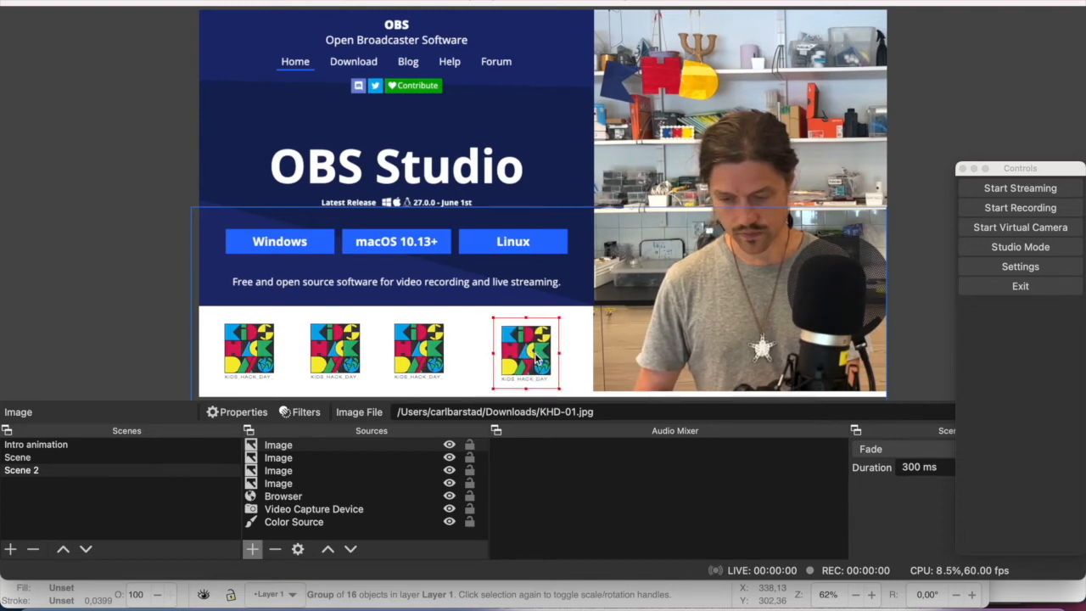
pyautogui.moveTo(435, 357); pyautogui.dragTo(452, 357)
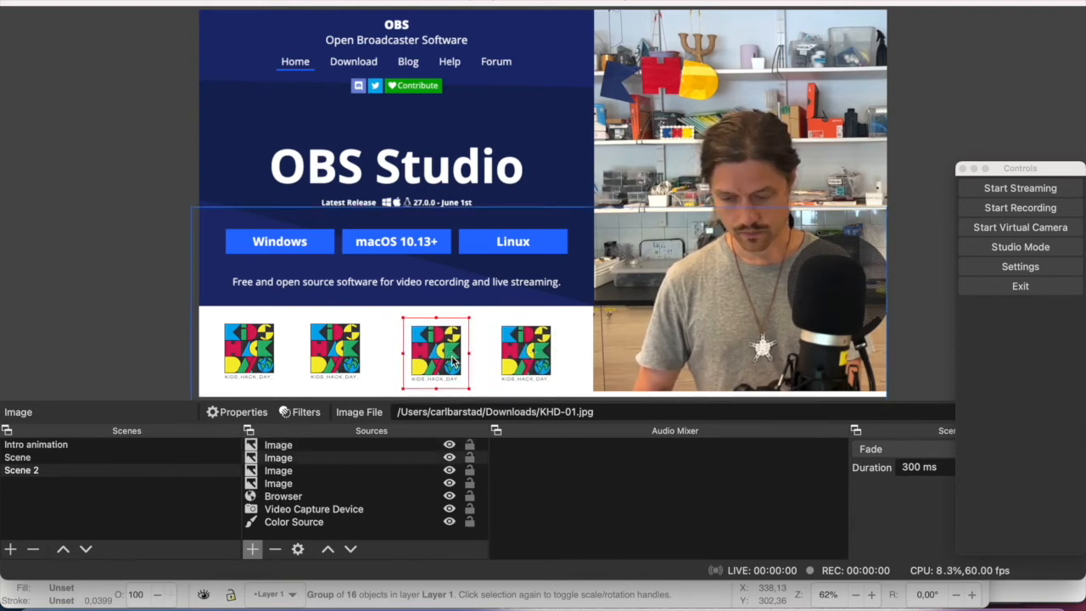
pyautogui.moveTo(350, 357); pyautogui.dragTo(359, 357)
pyautogui.moveTo(255, 354); pyautogui.dragTo(261, 355)
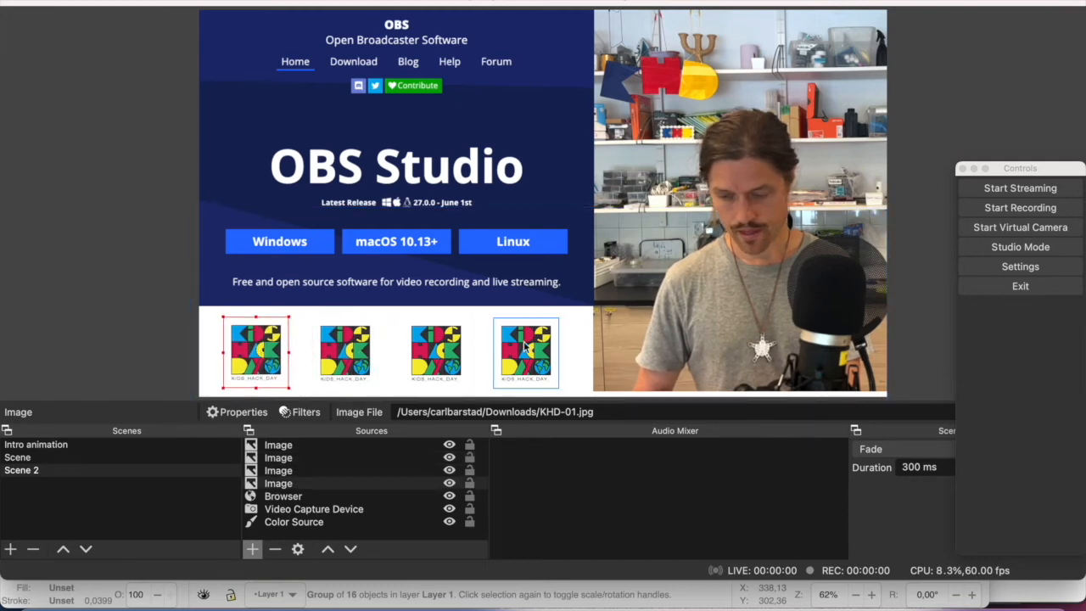
pyautogui.click(576, 356)
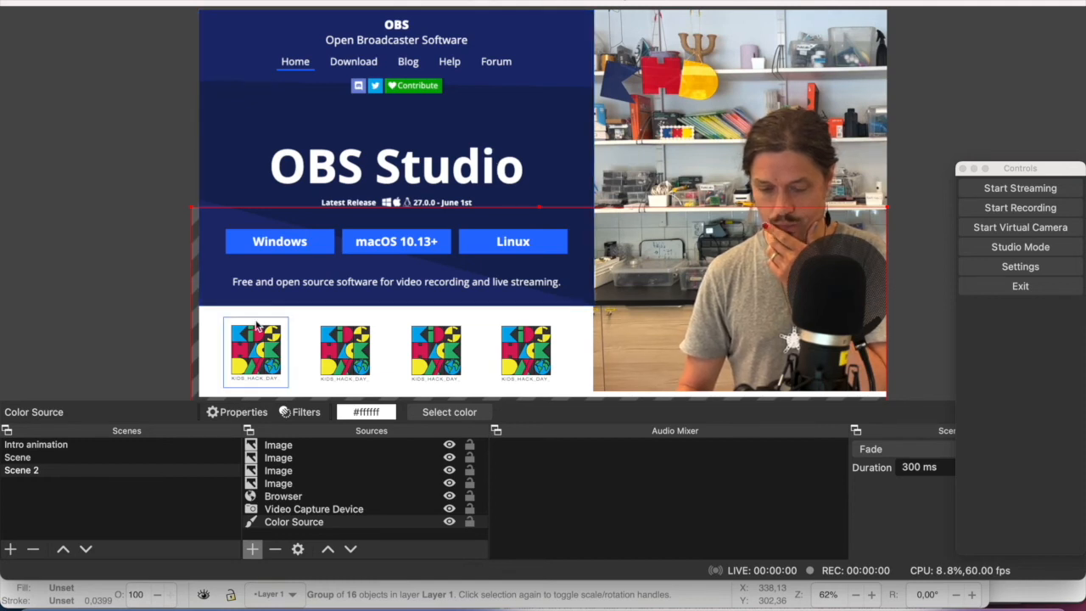
# Duplicate the Intro animation scene under the name "End animation".
pyautogui.click(73, 449)
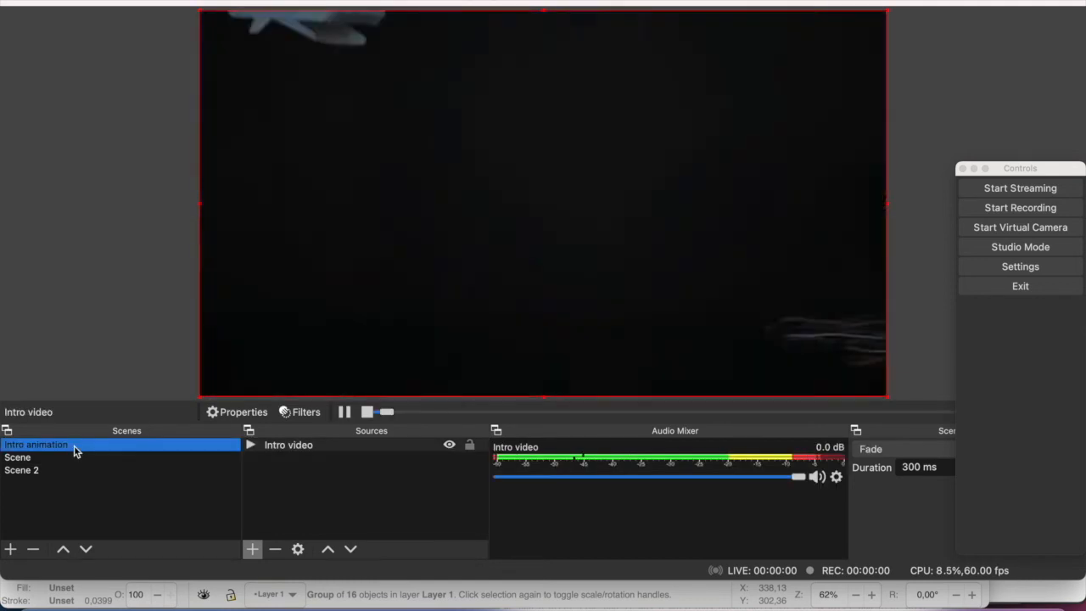
pyautogui.rightClick(73, 452)
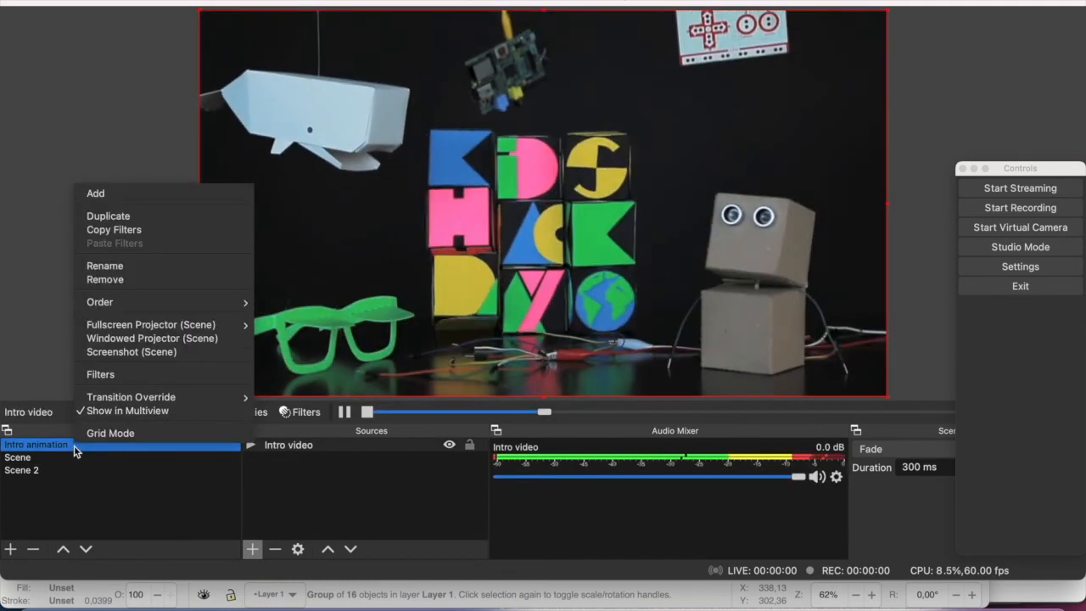
pyautogui.click(108, 217)
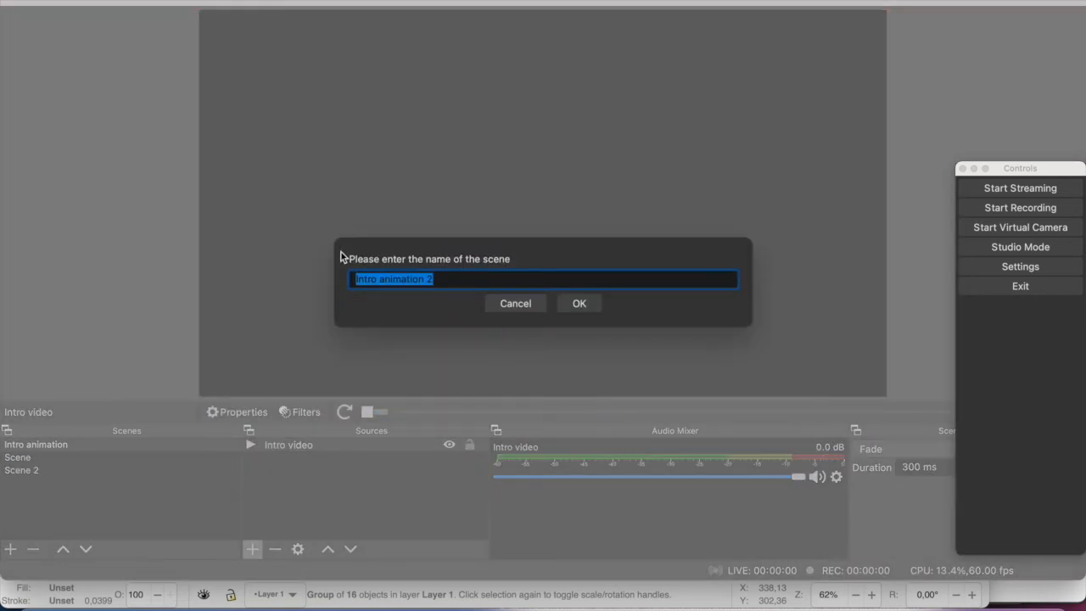
pyautogui.write('End ani')
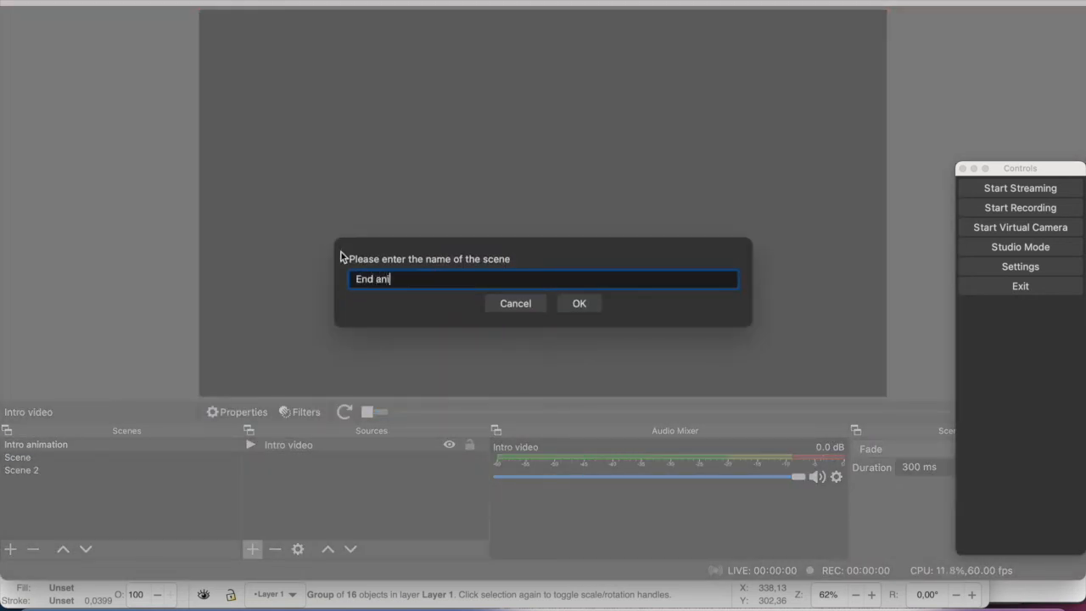
pyautogui.write('mation')
pyautogui.click(593, 304)
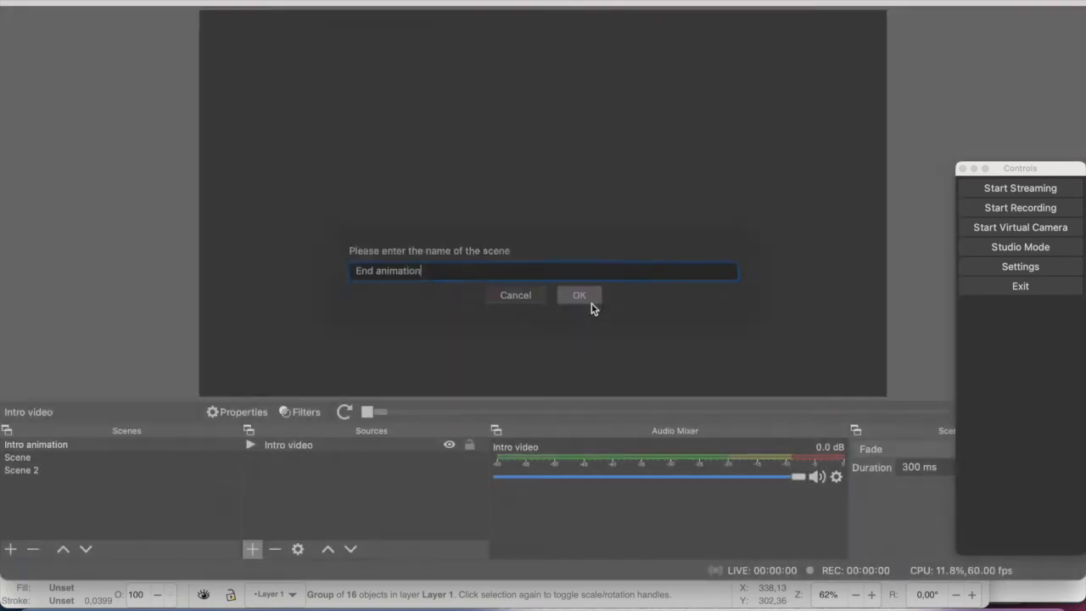
# Preview Scene 2 and the End animation scene in turn, then return to Scene 2 with no source selected.
pyautogui.click(46, 472)
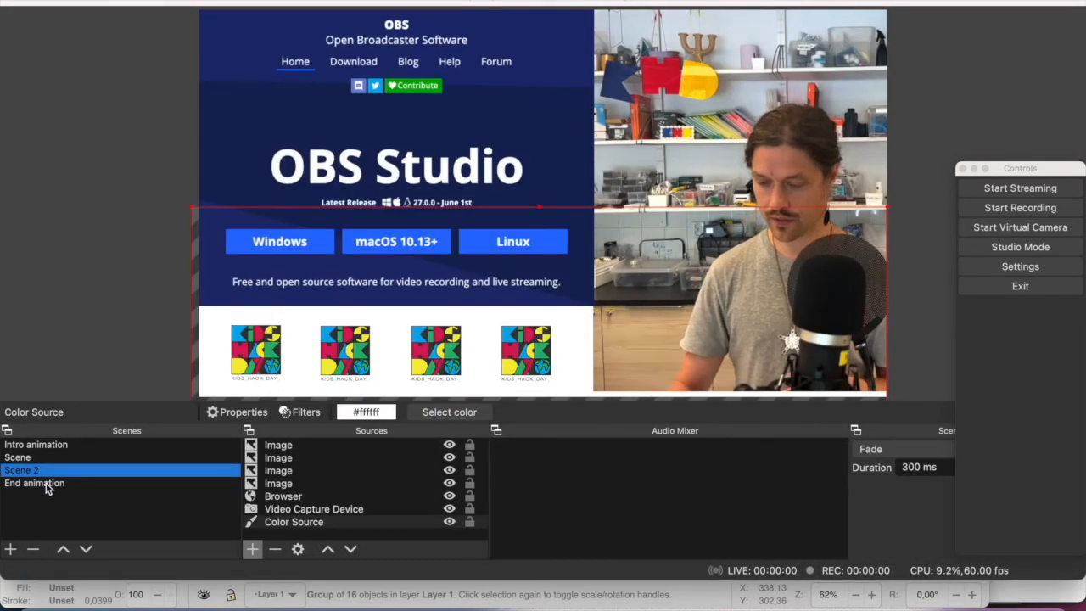
pyautogui.click(47, 484)
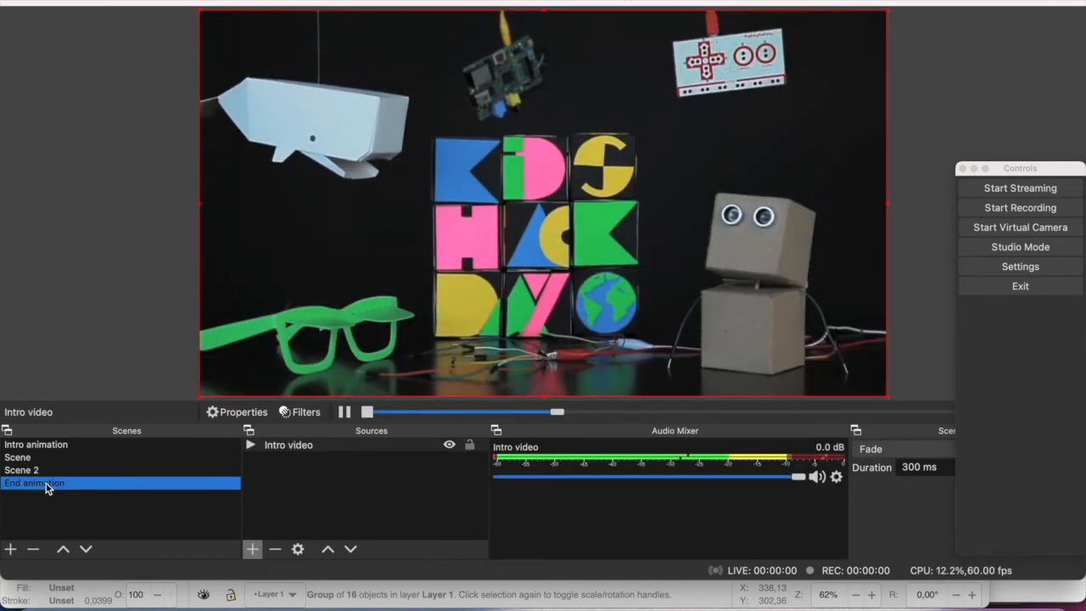
pyautogui.press('Up')
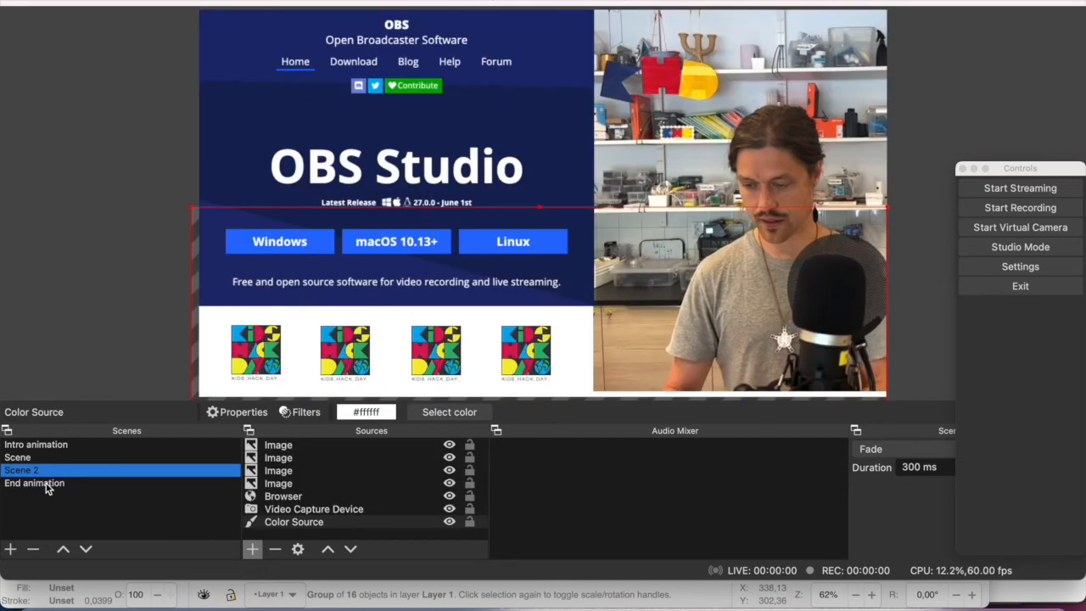
pyautogui.click(912, 229)
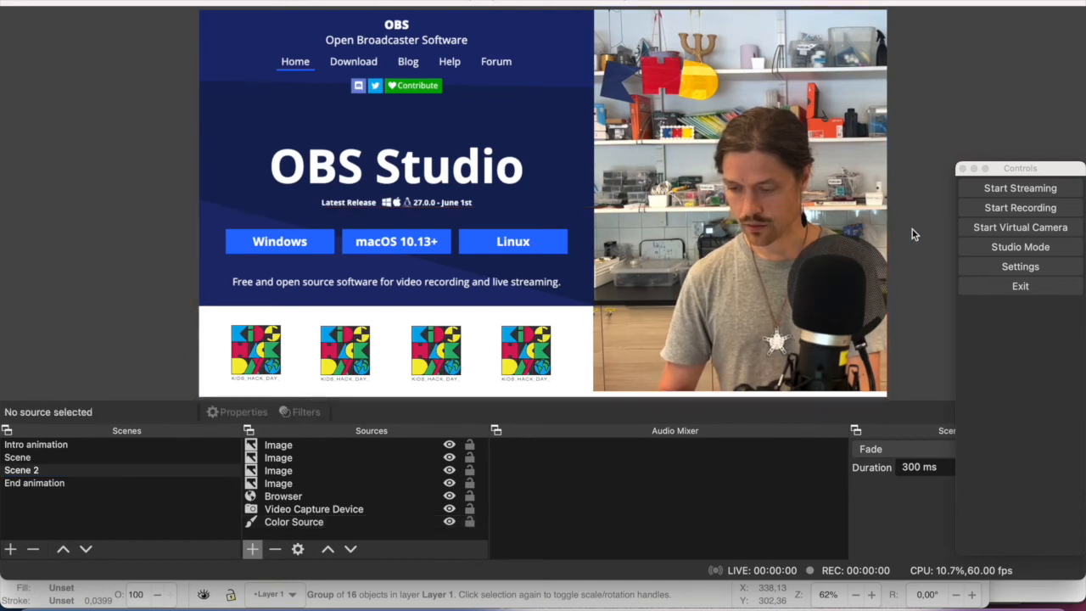
# Open an interaction window for the Browser source, place it clear of the canvas, and go to the site's Download page.
pyautogui.click(507, 164)
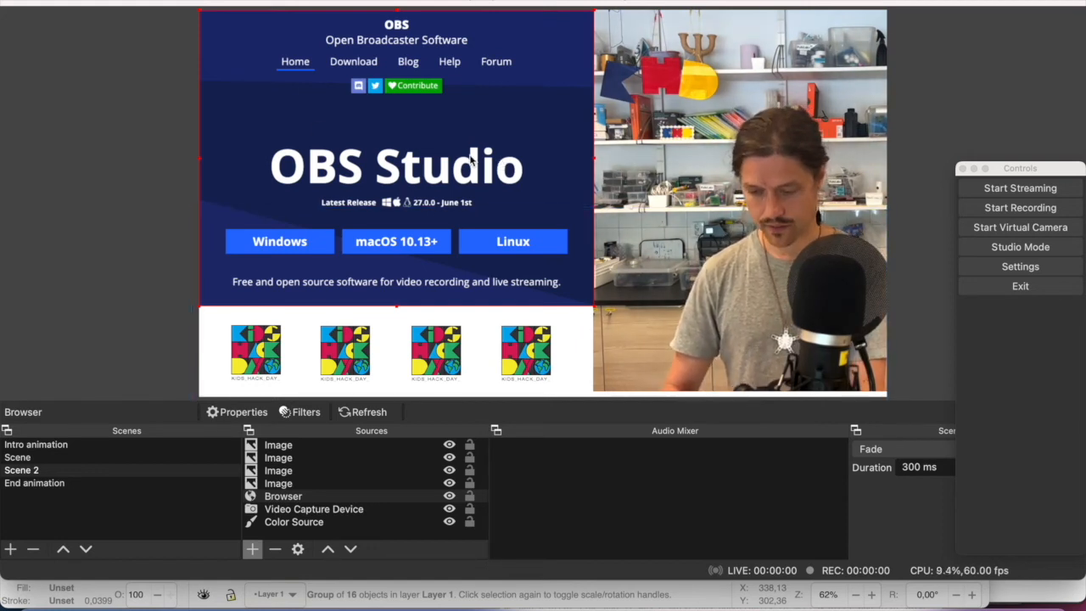
pyautogui.rightClick(310, 500)
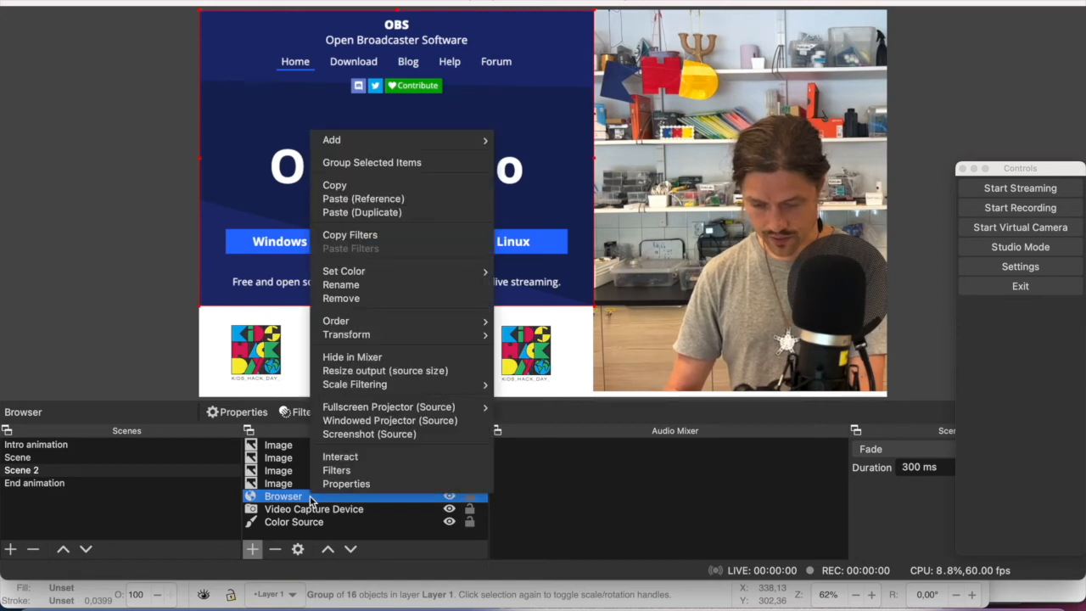
pyautogui.click(339, 457)
pyautogui.moveTo(430, 66); pyautogui.dragTo(120, 240)
pyautogui.moveTo(129, 223); pyautogui.dragTo(773, 368)
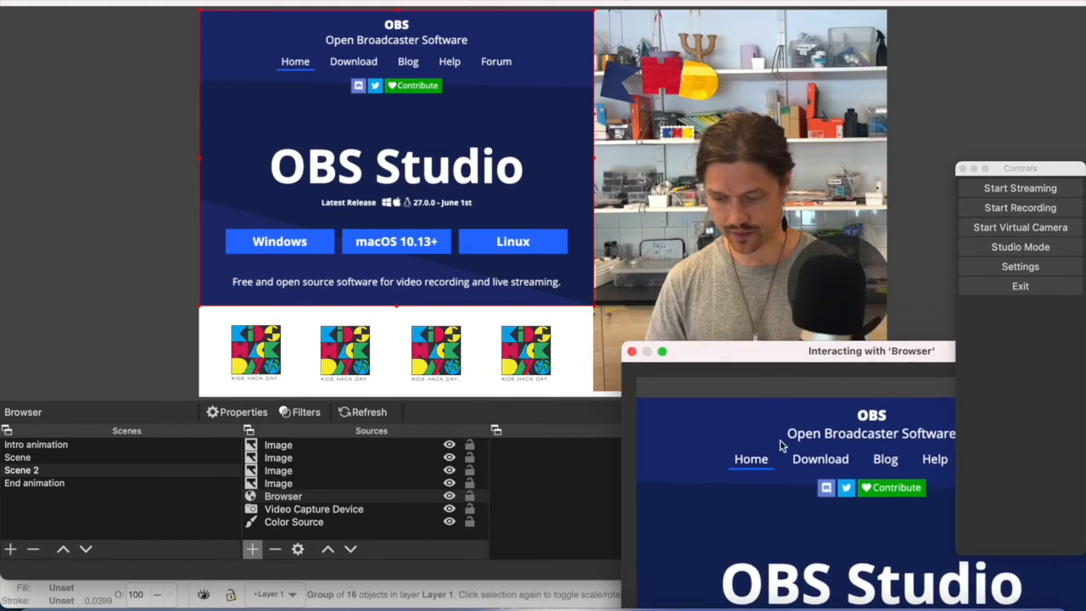
pyautogui.click(816, 460)
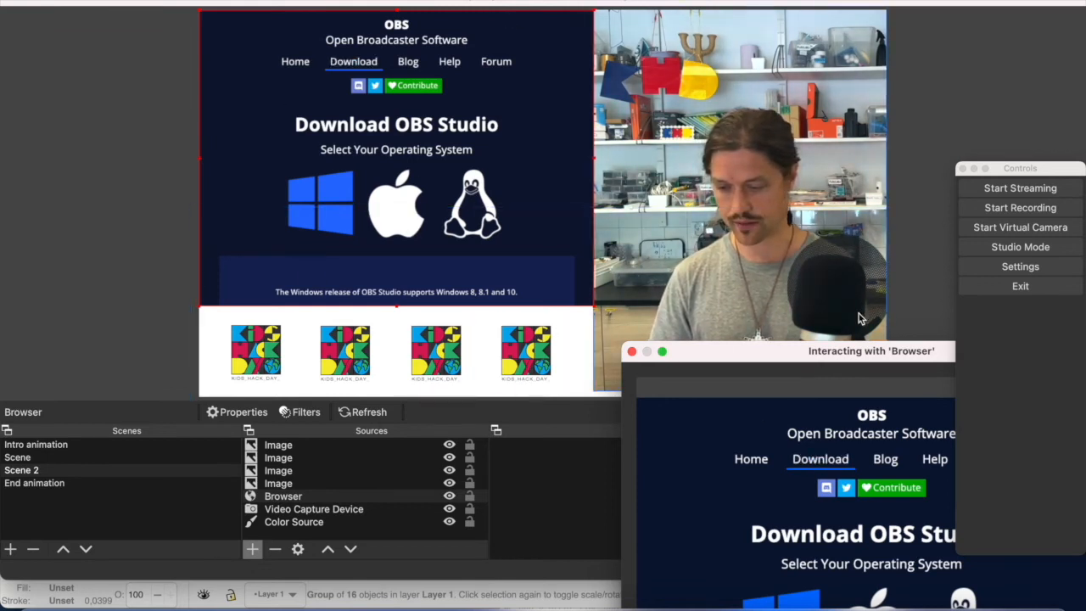
# Choose macOS on the page in the Browser interaction window, and return to the main canvas with the Browser source selected.
pyautogui.moveTo(754, 359); pyautogui.dragTo(715, 376)
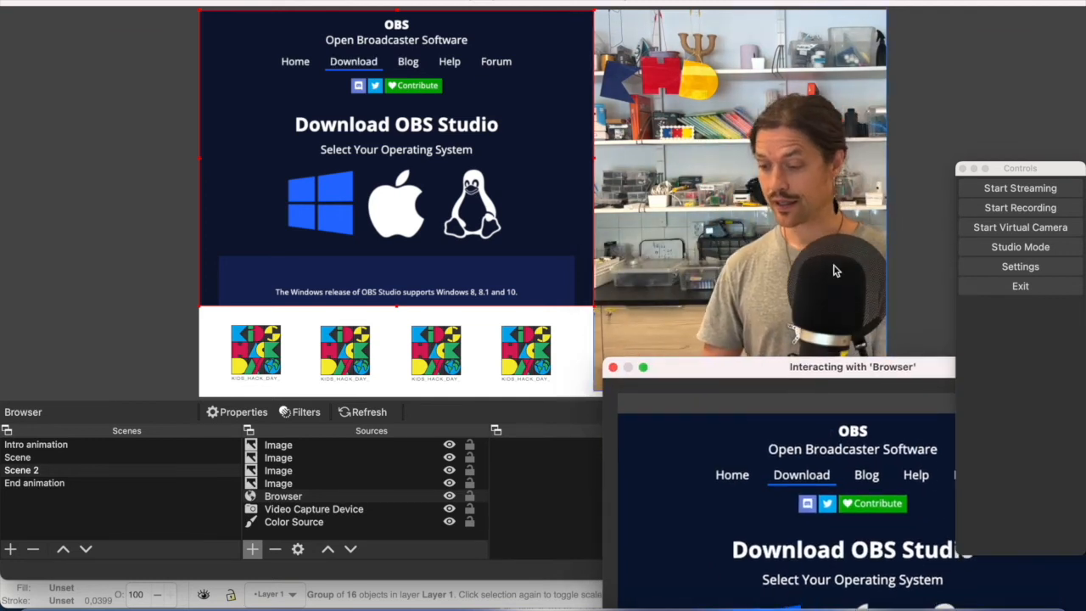
pyautogui.moveTo(750, 373); pyautogui.dragTo(735, 218)
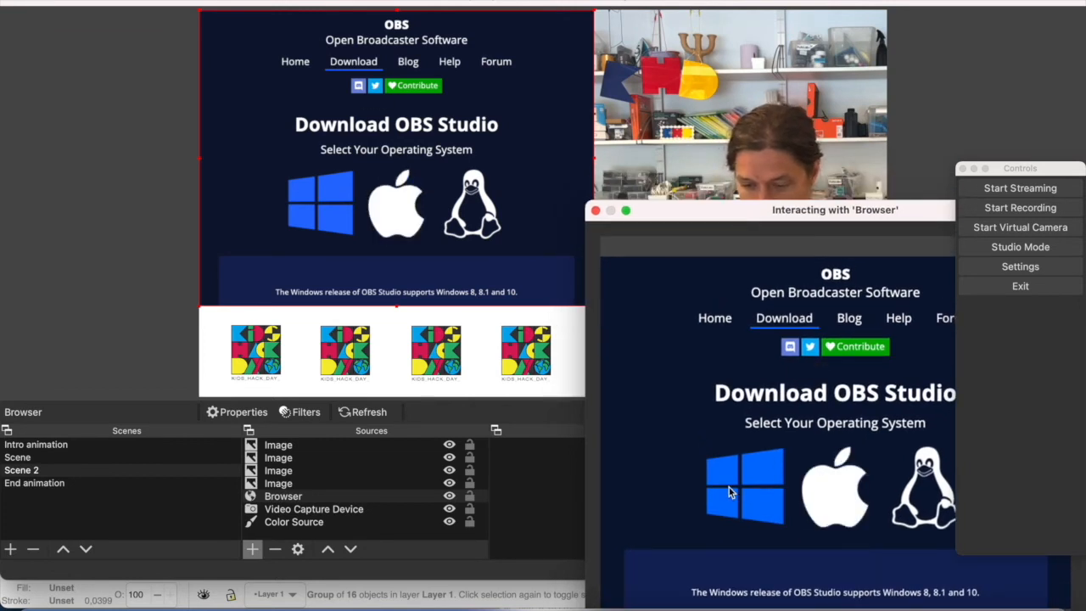
pyautogui.click(846, 491)
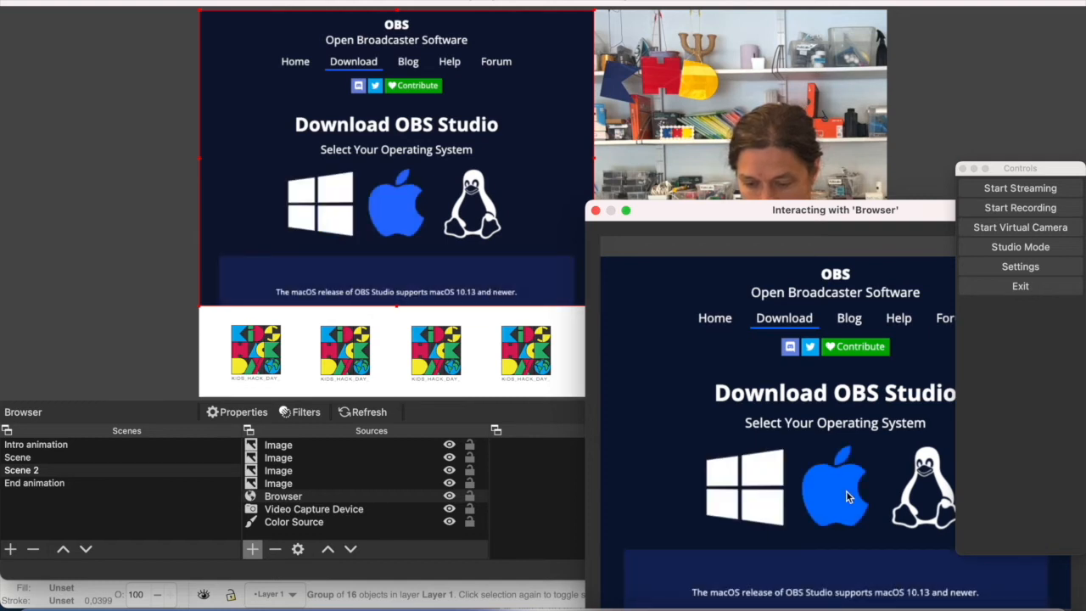
pyautogui.moveTo(728, 215); pyautogui.dragTo(636, 83)
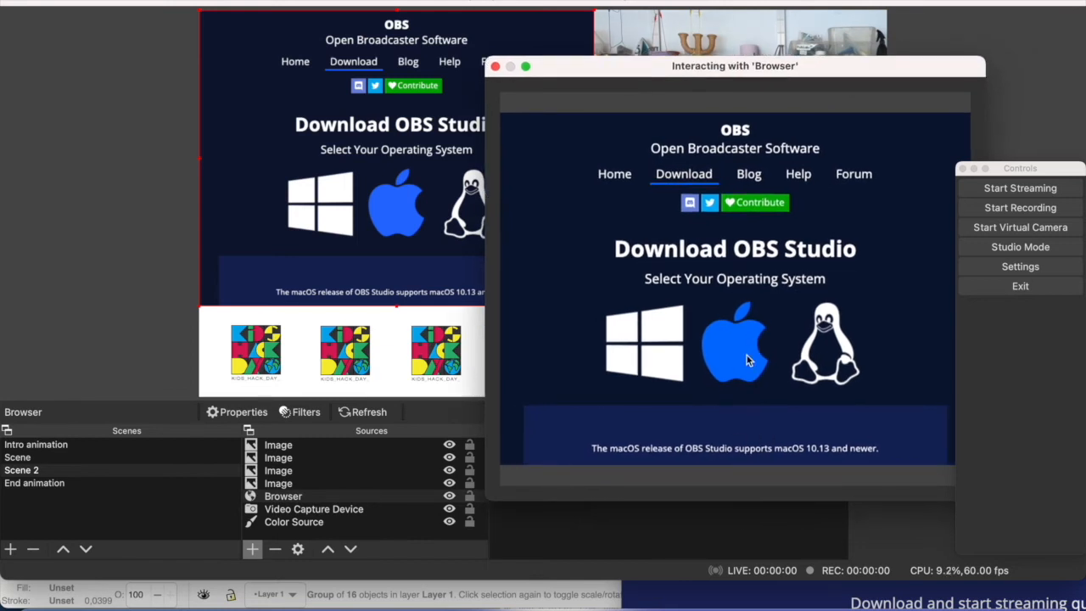
pyautogui.click(399, 217)
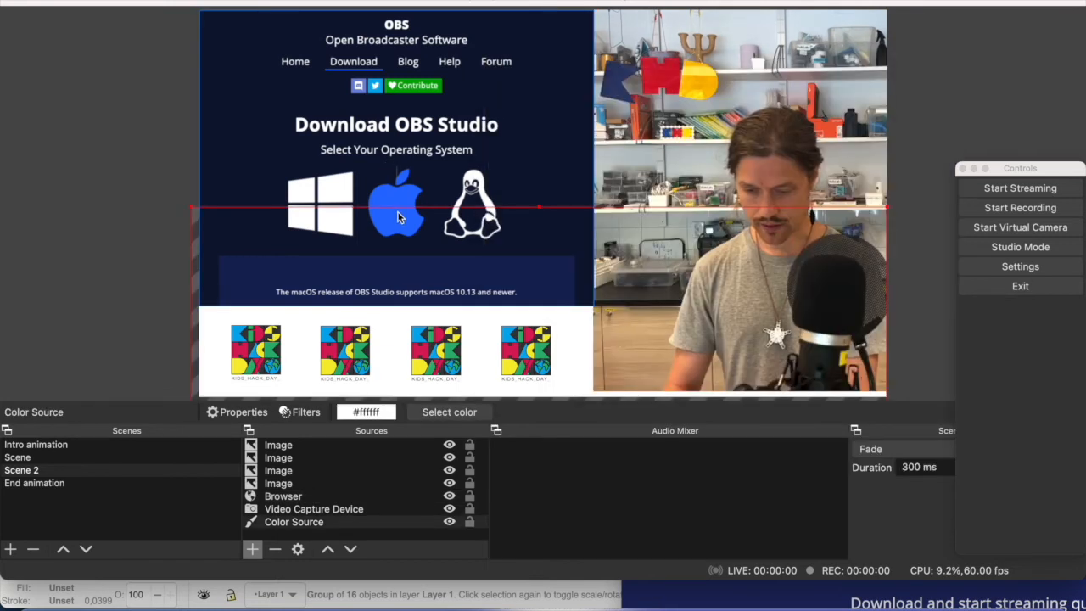
pyautogui.click(403, 190)
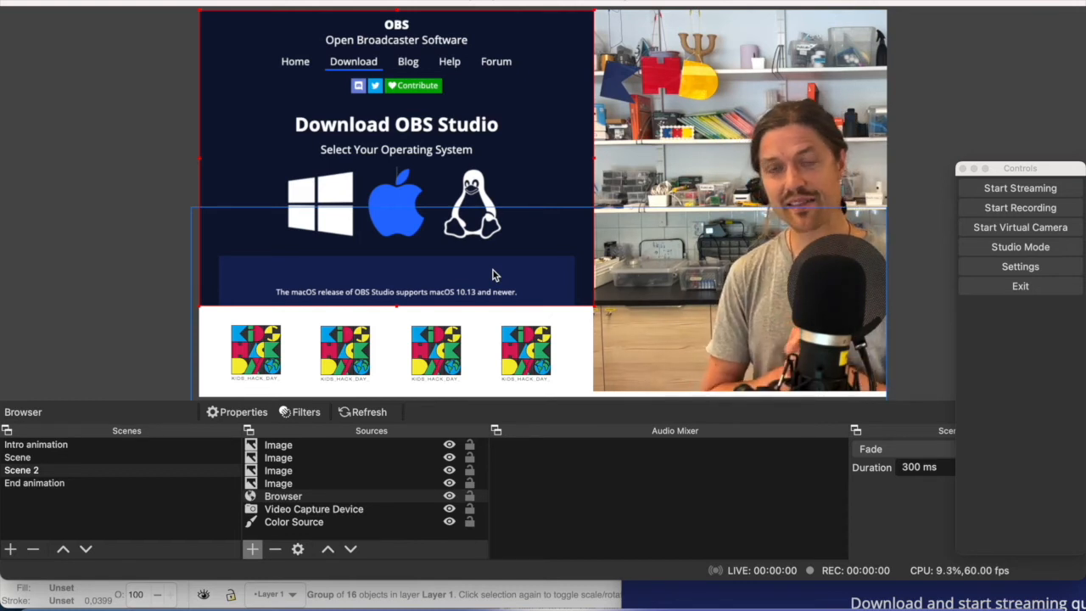
# Look through the source types that can be added to Scene 2, and close the list without adding one.
pyautogui.click(65, 473)
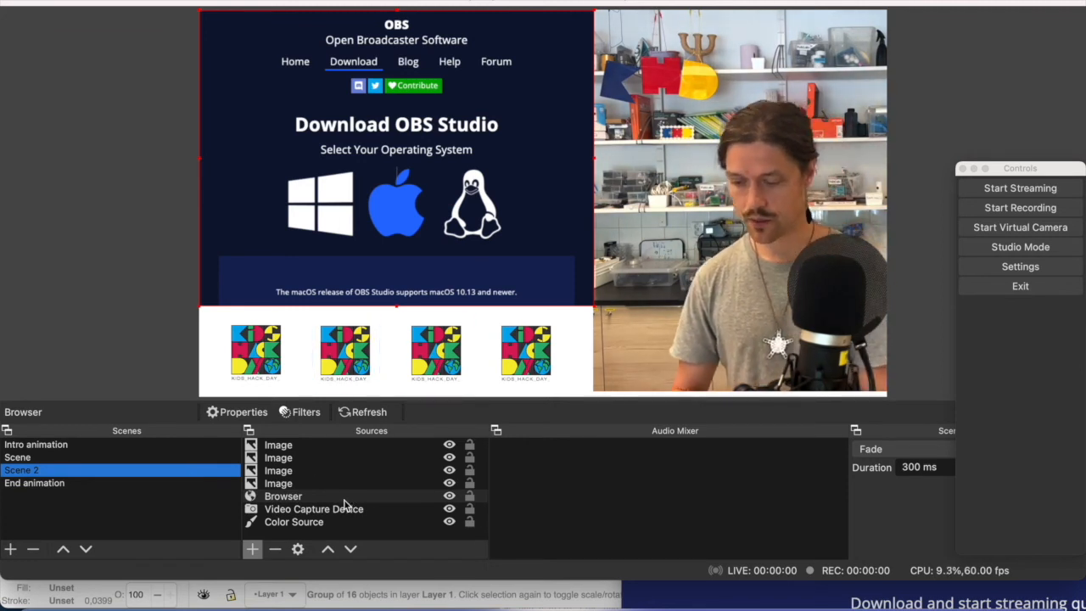
pyautogui.click(253, 548)
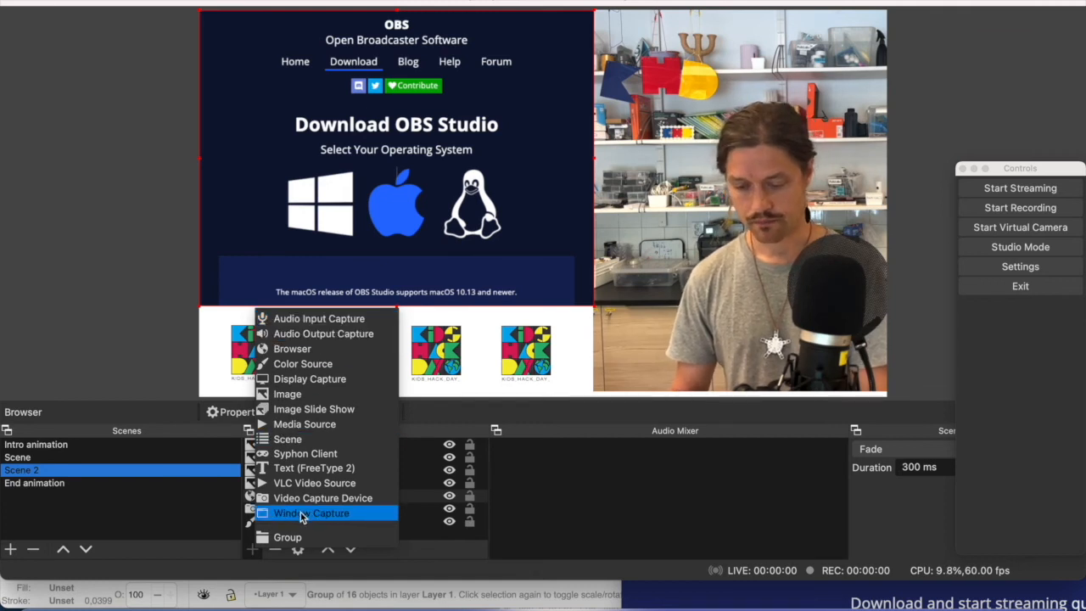
pyautogui.click(205, 525)
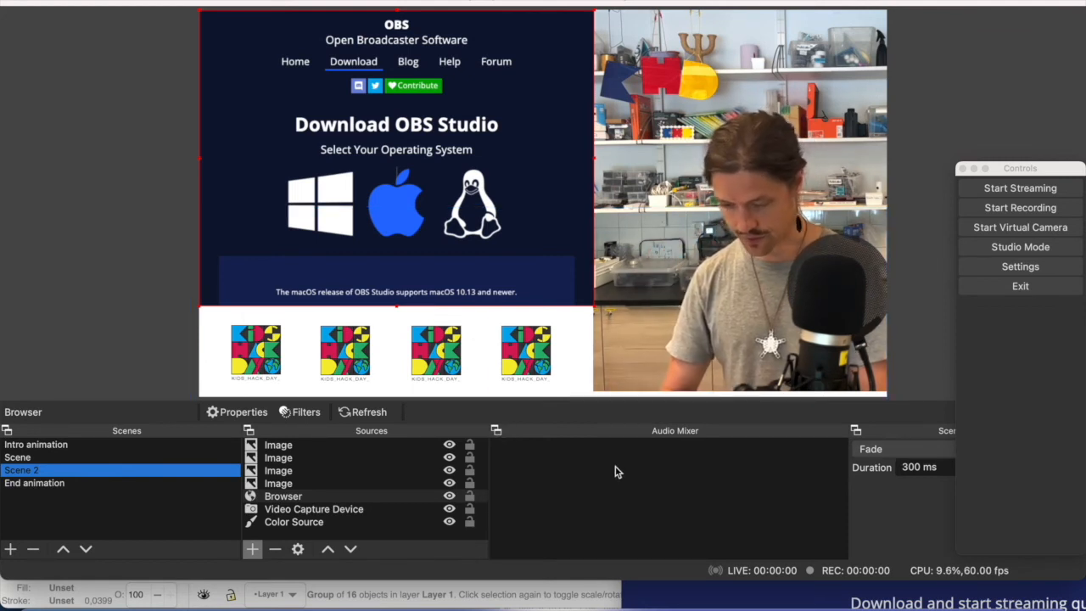
# Preview the Intro animation scene, switch to the webcam scene, and move the floating Controls window closer to the preview.
pyautogui.click(91, 447)
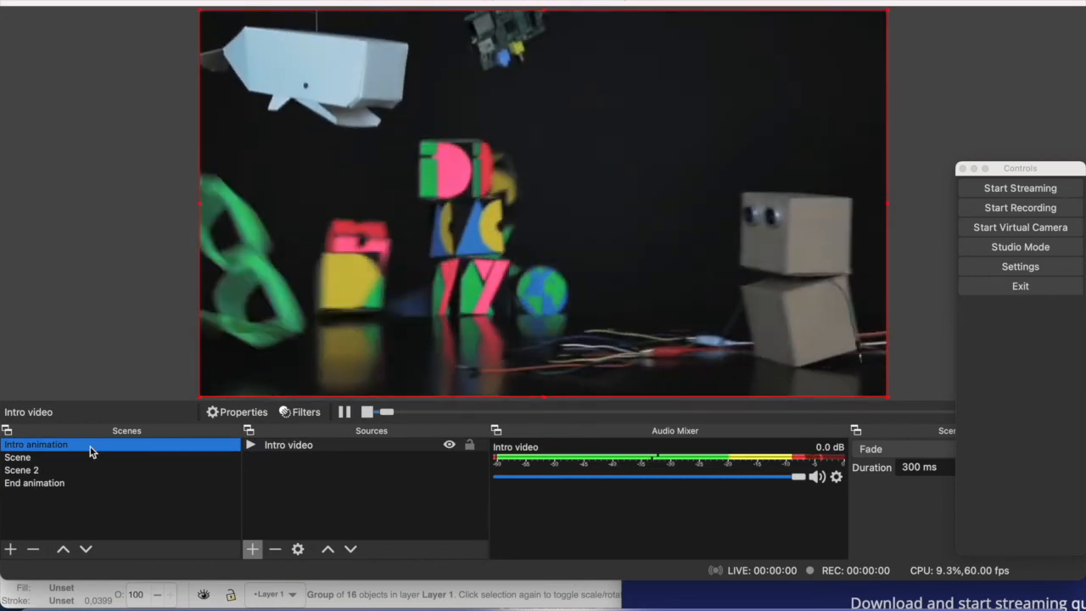
pyautogui.moveTo(1025, 160); pyautogui.dragTo(904, 270)
pyautogui.click(57, 459)
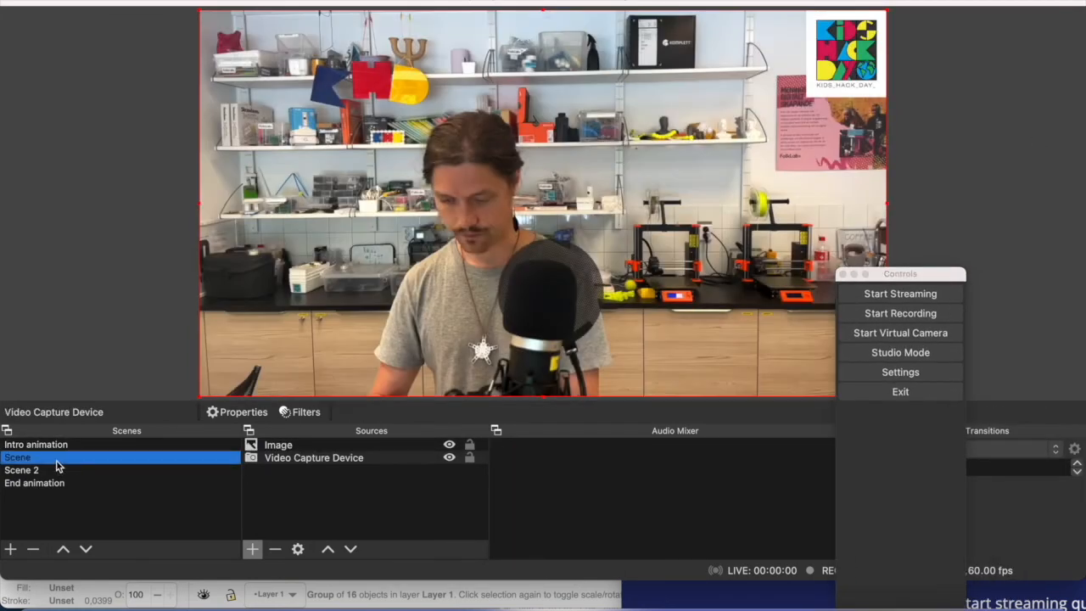
pyautogui.moveTo(908, 280); pyautogui.dragTo(820, 192)
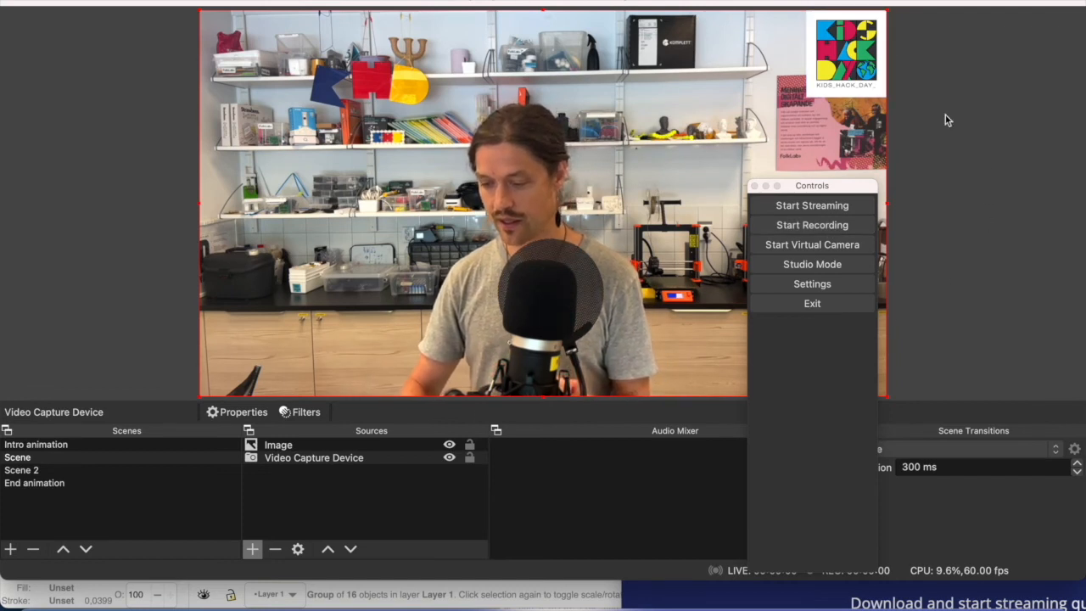
# Start and stop a recording of the webcam scene, and switch Studio Mode on and off again.
pyautogui.click(817, 228)
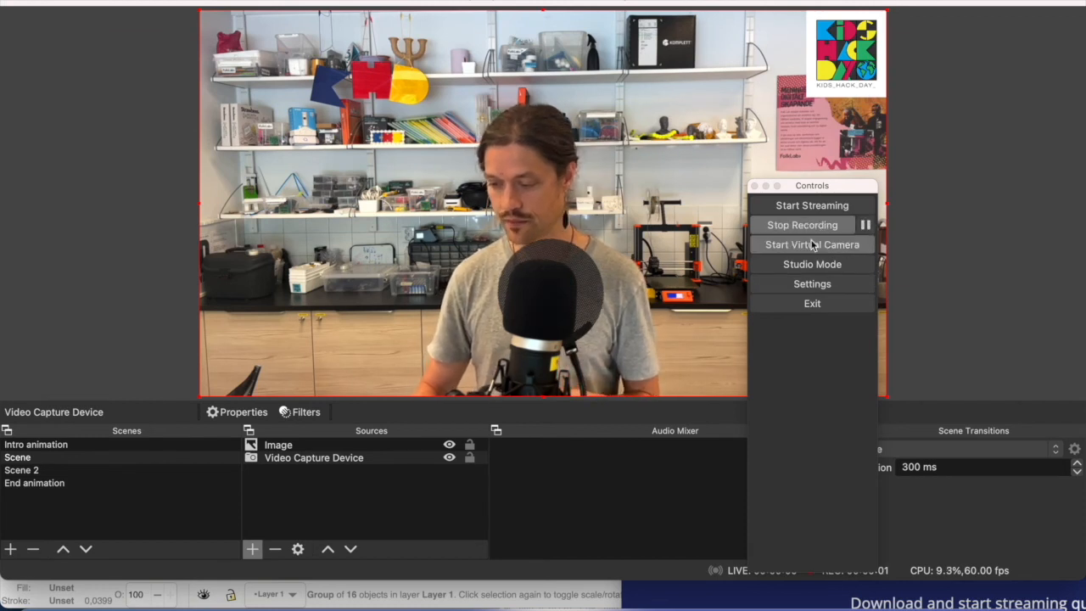
pyautogui.click(806, 227)
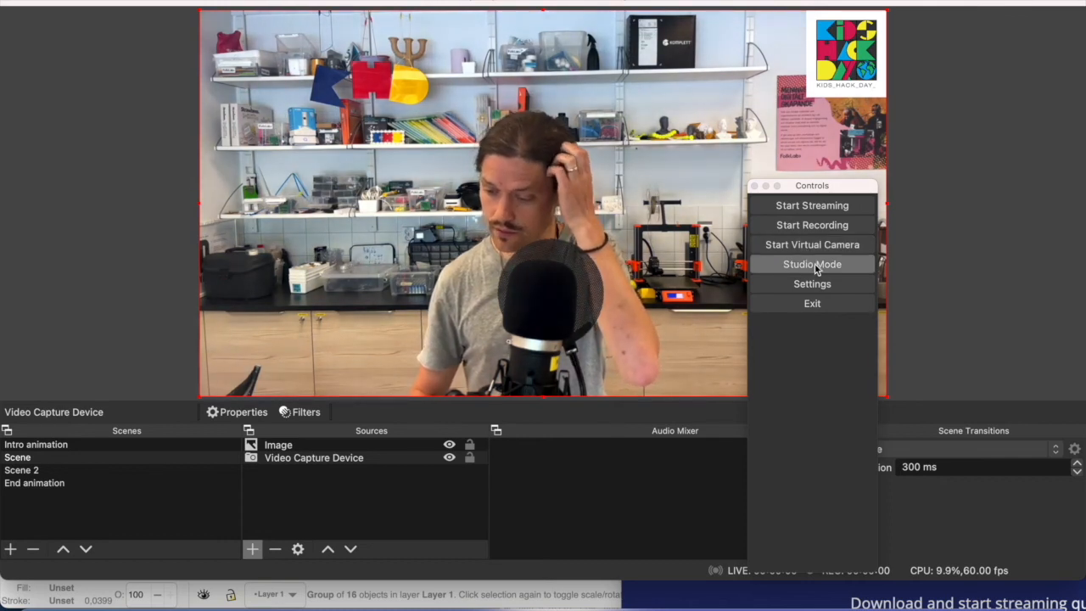
pyautogui.click(816, 268)
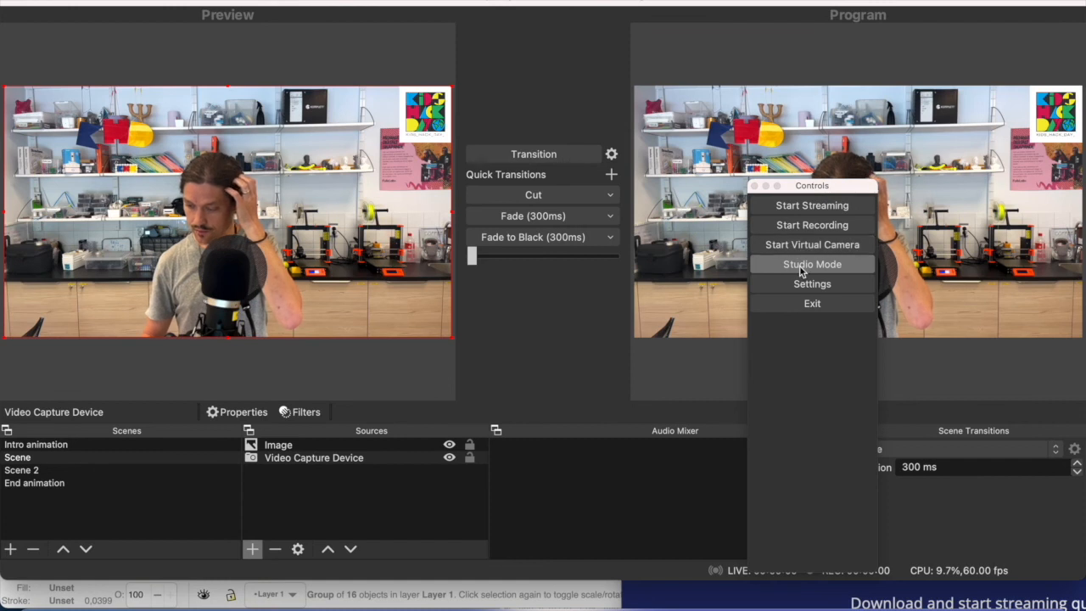
pyautogui.click(802, 270)
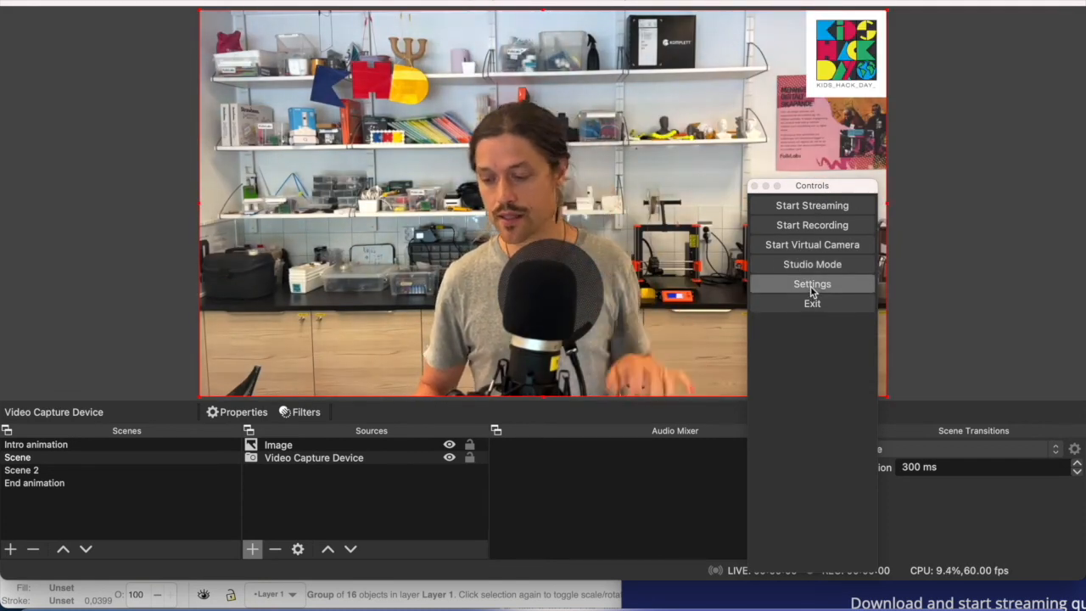
# Switch back and forth between the intro, webcam, combined and end scenes to preview the show, finishing on the webcam scene.
pyautogui.click(61, 447)
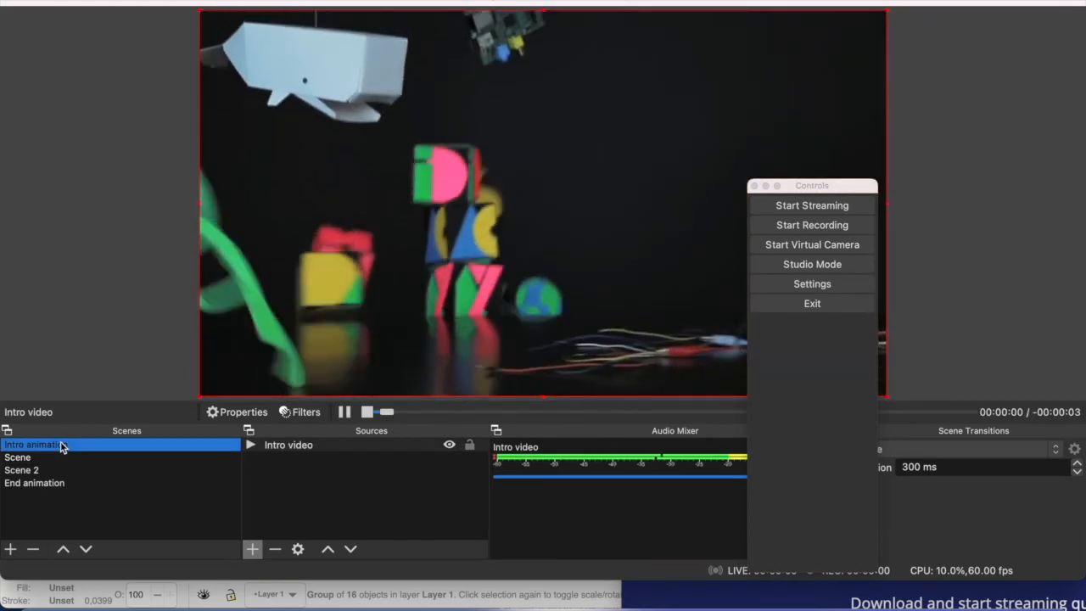
pyautogui.press('Down')
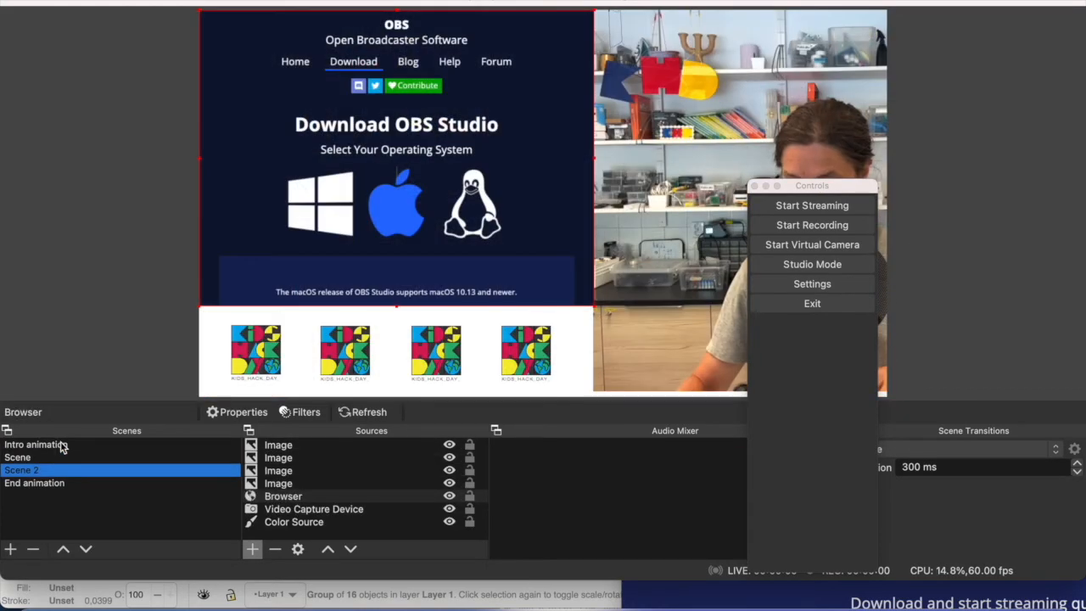
pyautogui.press('Down')
pyautogui.press('Up')
pyautogui.press('Up')
pyautogui.press('Down')
pyautogui.press('Up')
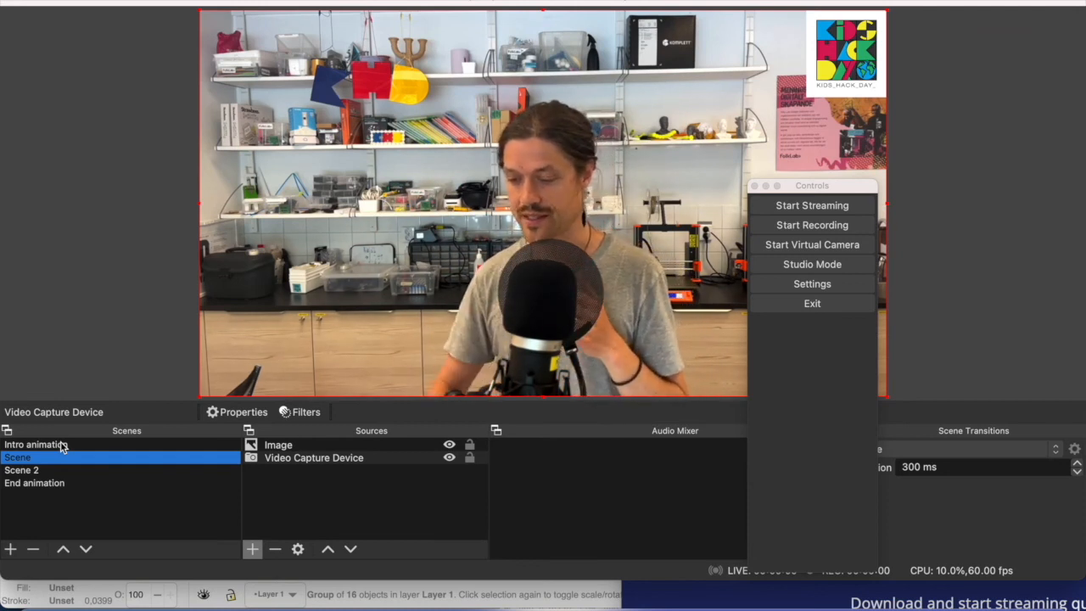
pyautogui.click(30, 483)
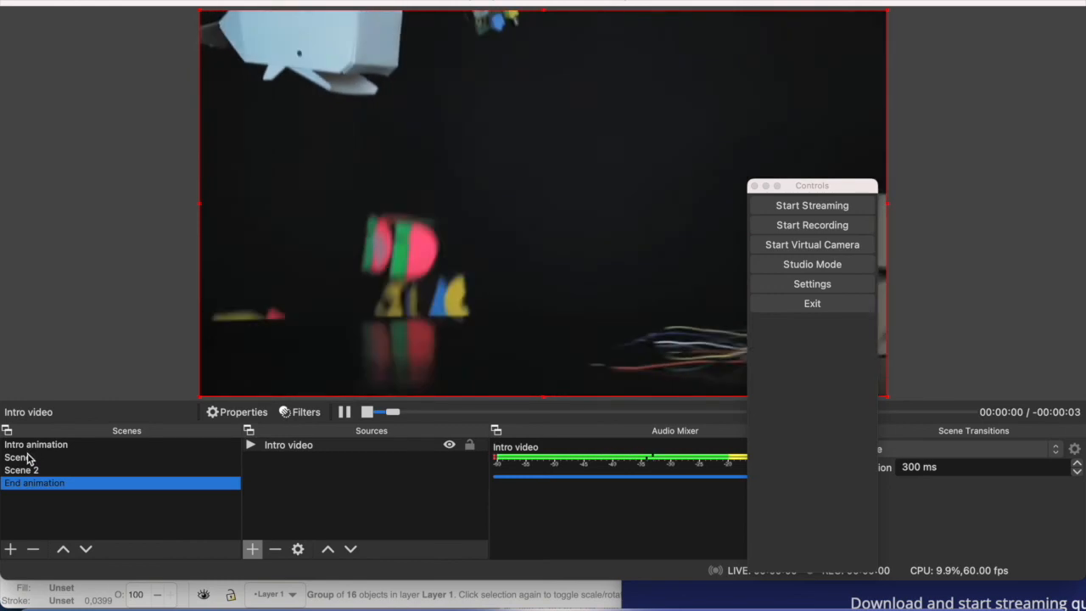
pyautogui.click(30, 445)
pyautogui.click(41, 469)
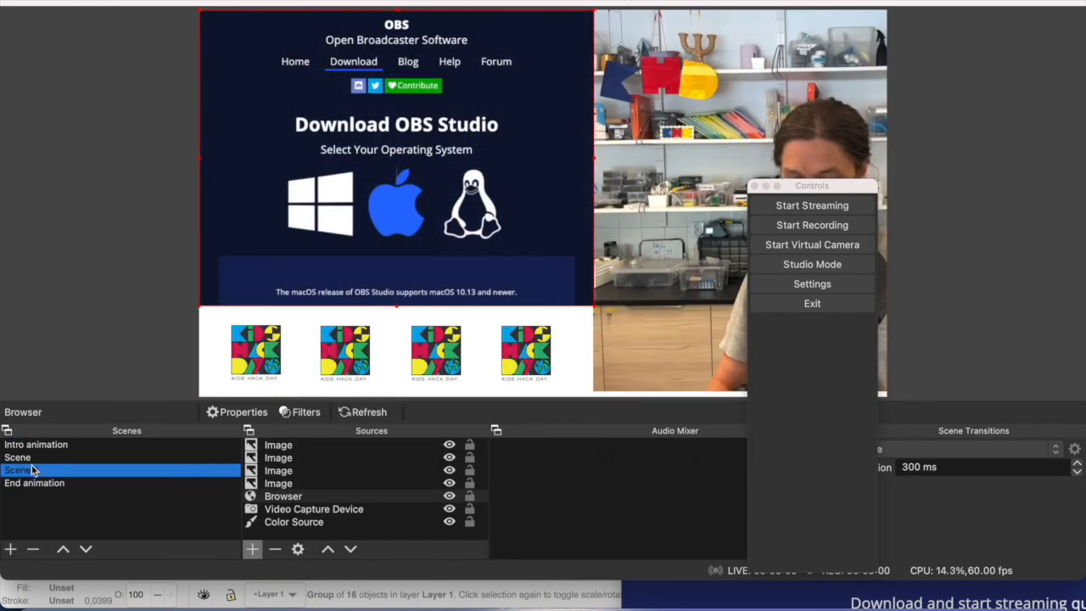
pyautogui.click(36, 457)
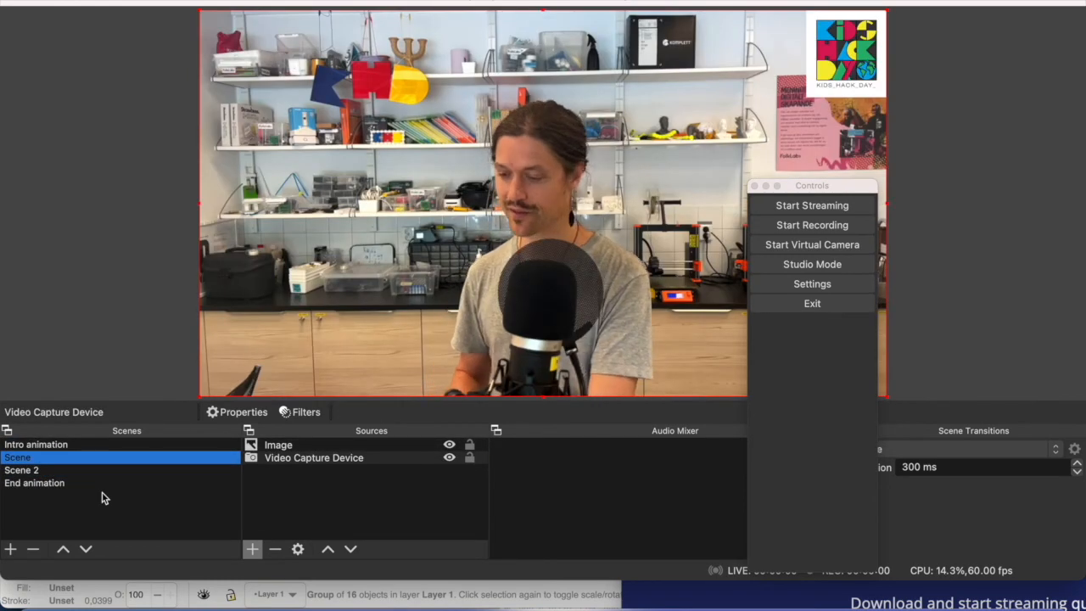